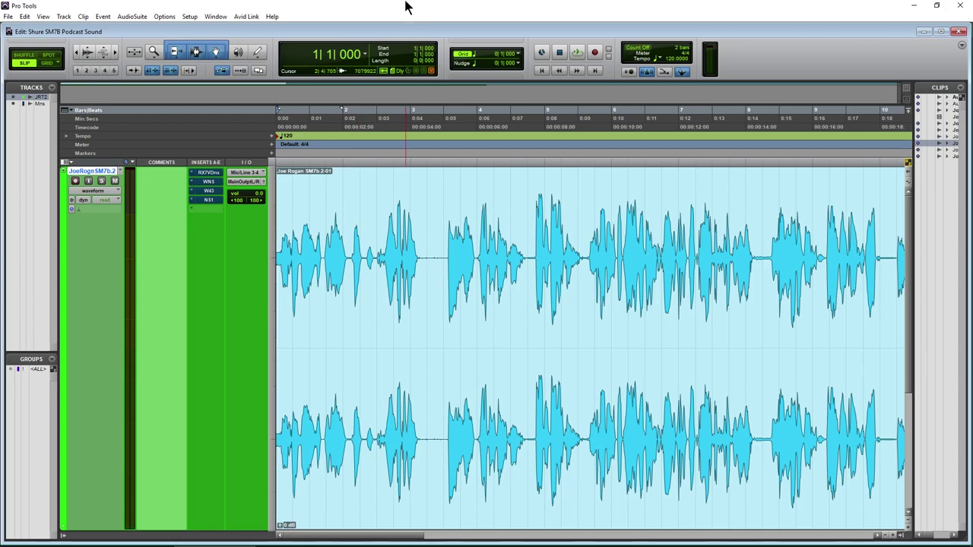
# - Play the opening of the voice recording, and select and audition the short quiet clip just before bar 13
pyautogui.press('space')
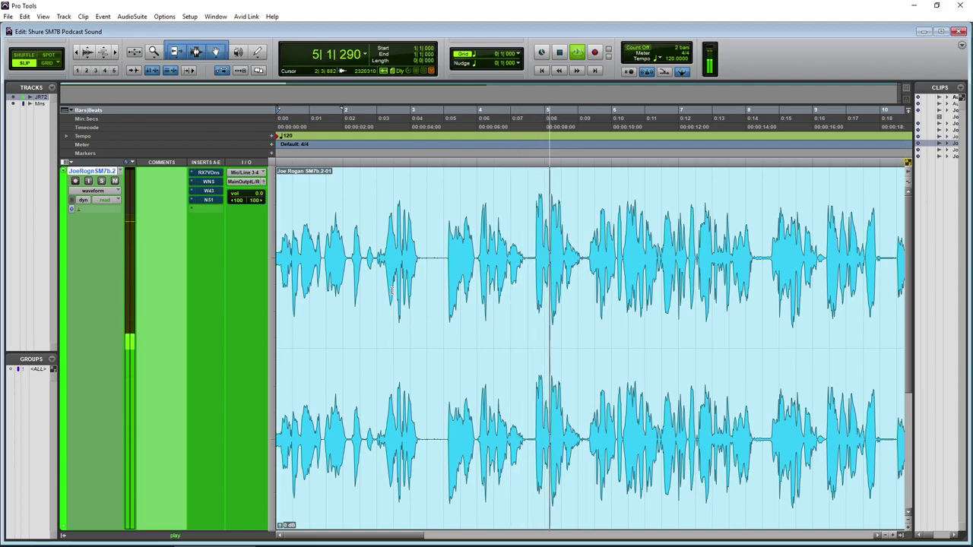
pyautogui.press('space')
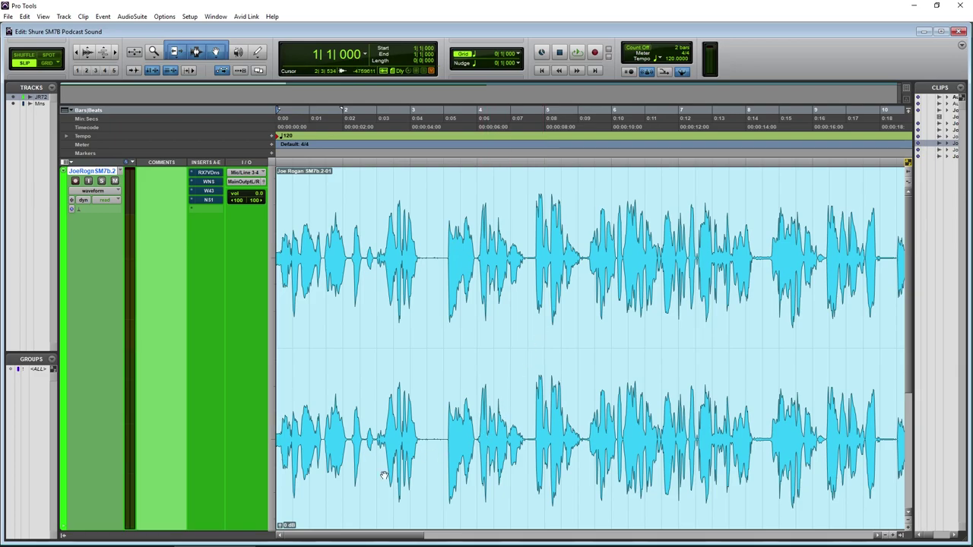
pyautogui.moveTo(340, 540); pyautogui.dragTo(479, 526)
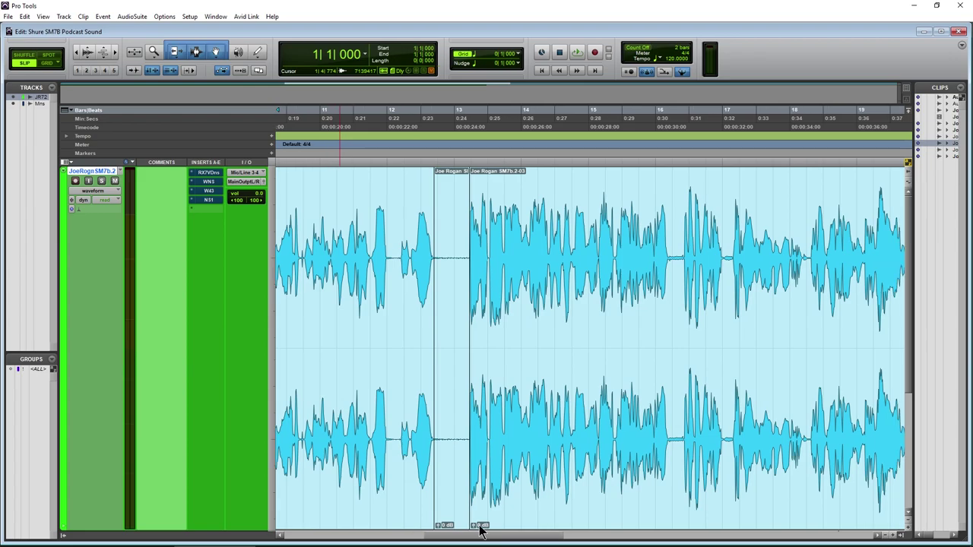
pyautogui.click(424, 342)
pyautogui.click(360, 221)
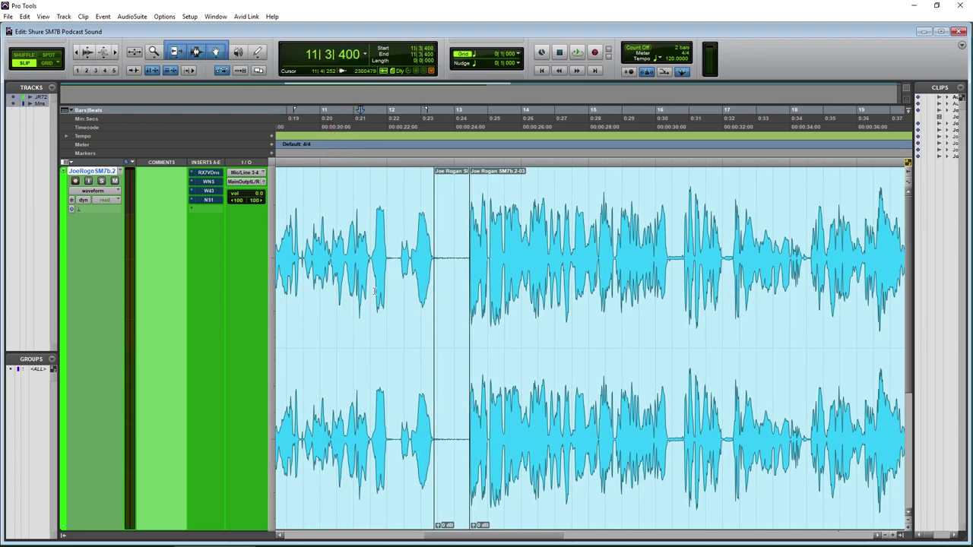
pyautogui.click(448, 483)
pyautogui.press('space')
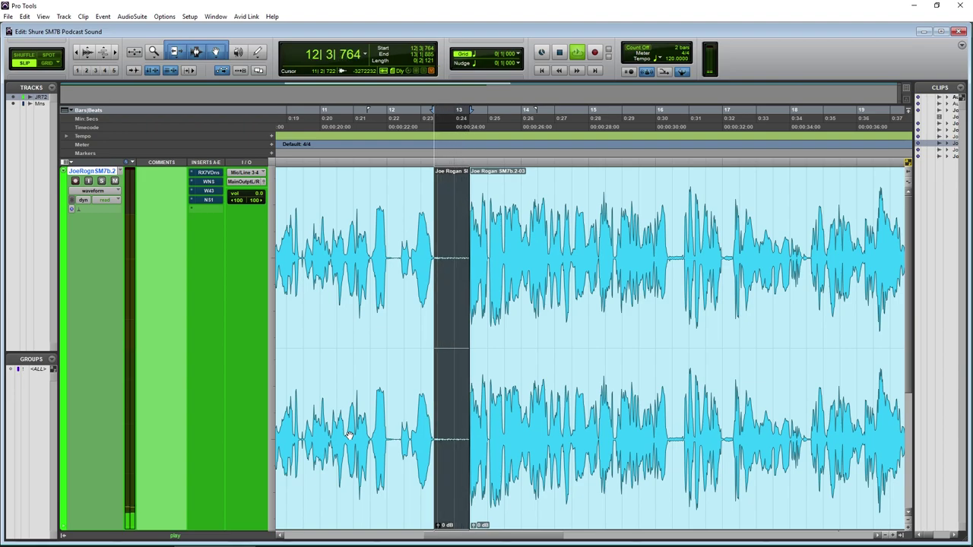
pyautogui.press('space')
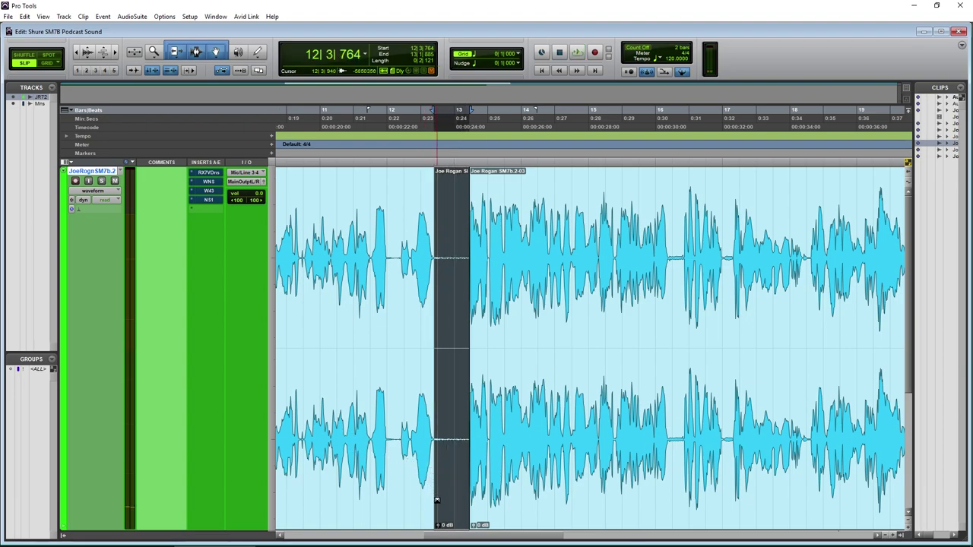
# - Boost the quiet clip's gain to +30.1 dB to audition its background noise, and bring the gain back down
pyautogui.moveTo(439, 530); pyautogui.dragTo(441, 487)
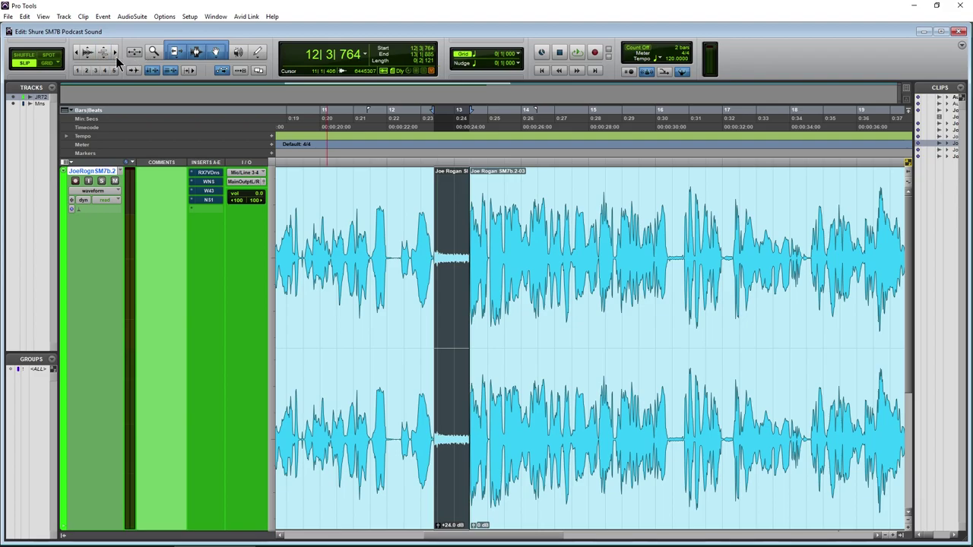
pyautogui.hotkey('ctrl', ']')
pyautogui.hotkey('ctrl', ']')
pyautogui.hotkey('ctrl', ']')
pyautogui.hotkey('ctrl', ']')
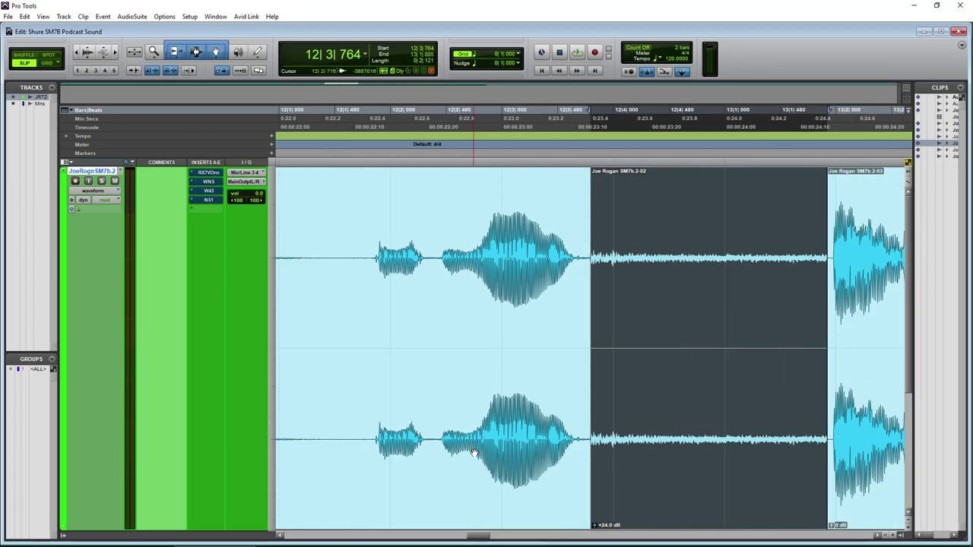
pyautogui.hscroll(5, 474, 484)
pyautogui.moveTo(376, 532); pyautogui.dragTo(379, 501)
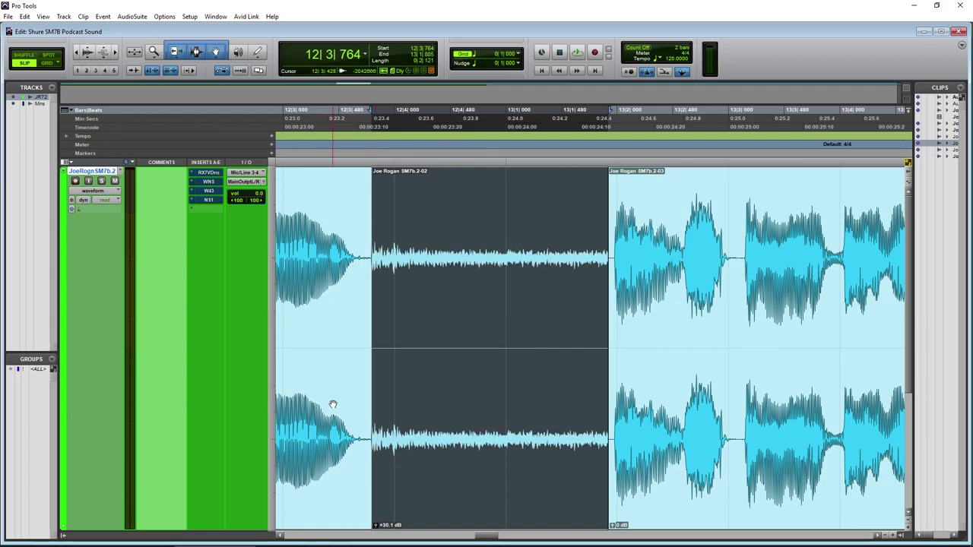
pyautogui.press('space')
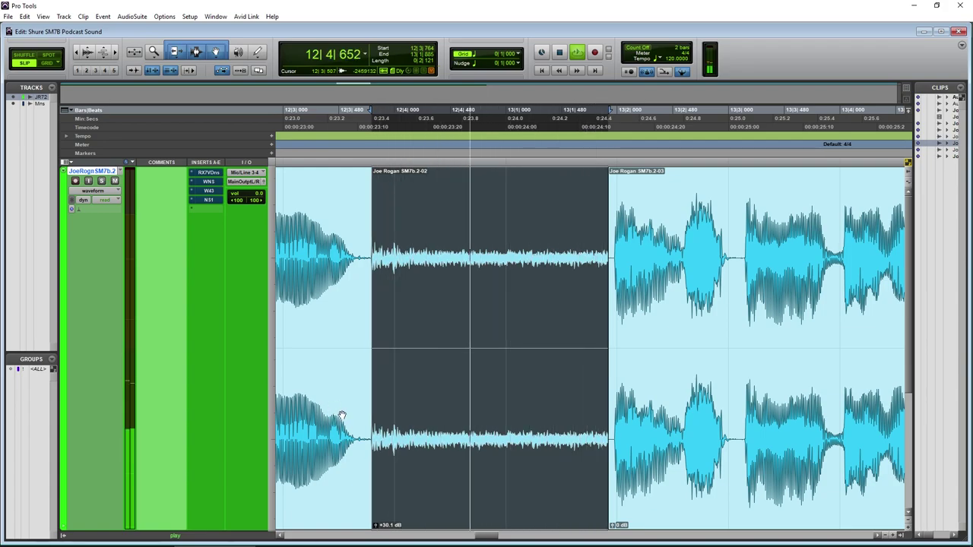
pyautogui.press('space')
pyautogui.moveTo(374, 532); pyautogui.dragTo(374, 531)
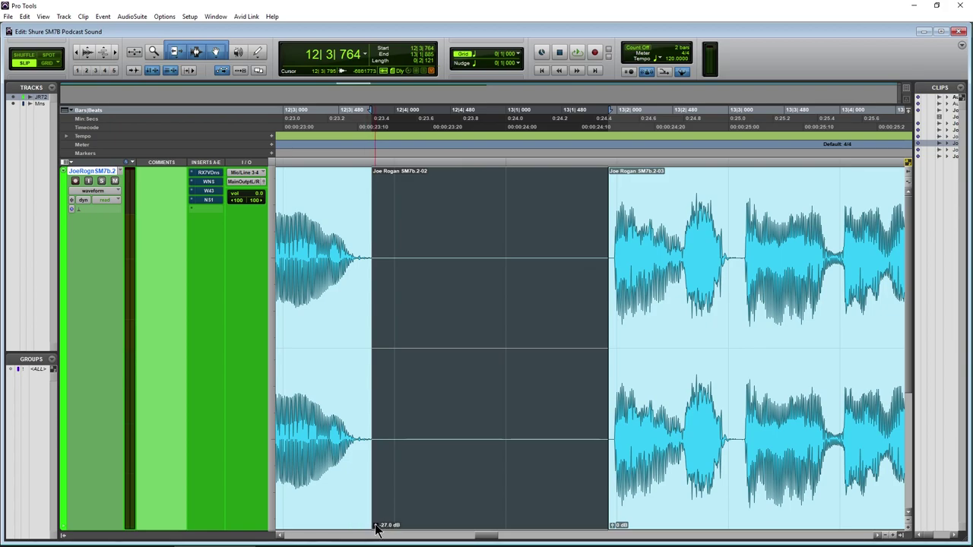
# - Return to the start of the session and play the first bars of the voice track
pyautogui.click(542, 71)
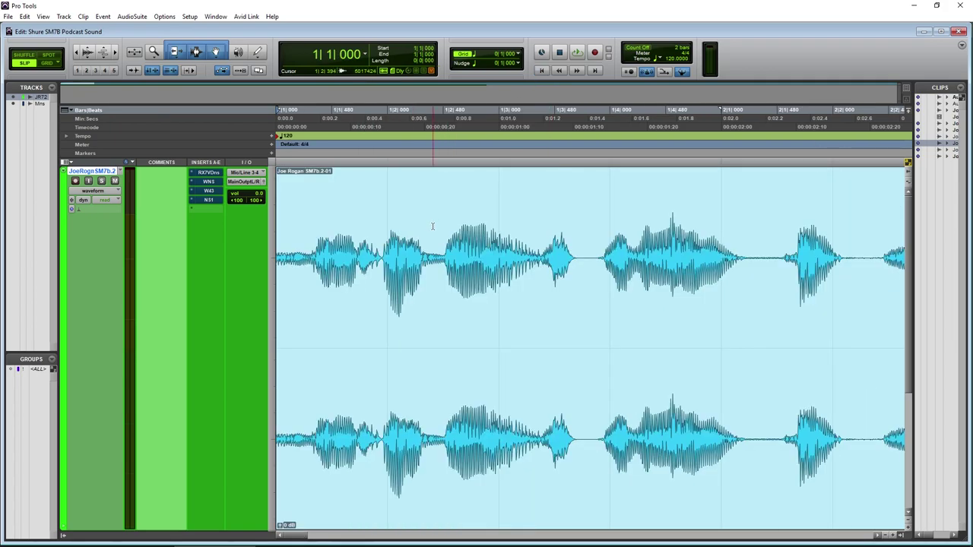
pyautogui.click(82, 53)
pyautogui.click(82, 53)
pyautogui.press('space')
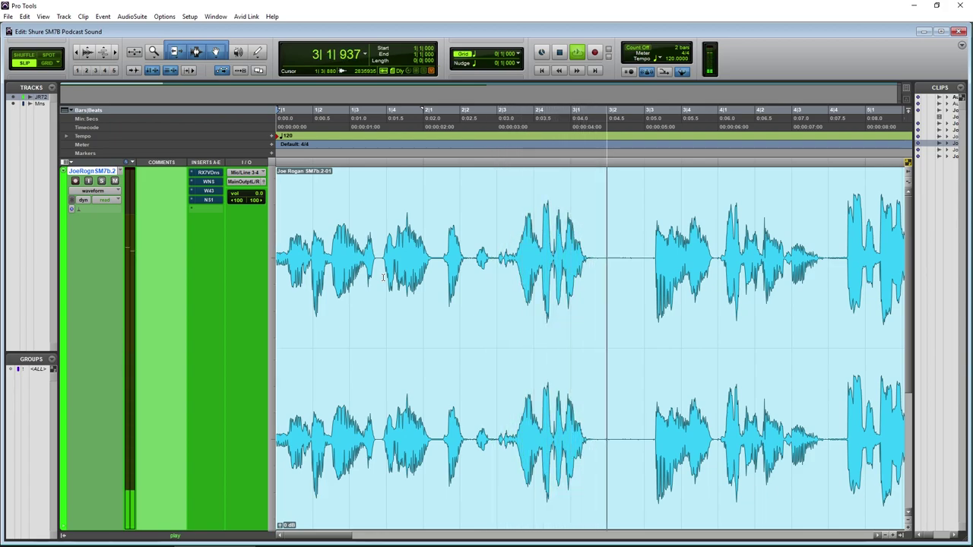
pyautogui.press('space')
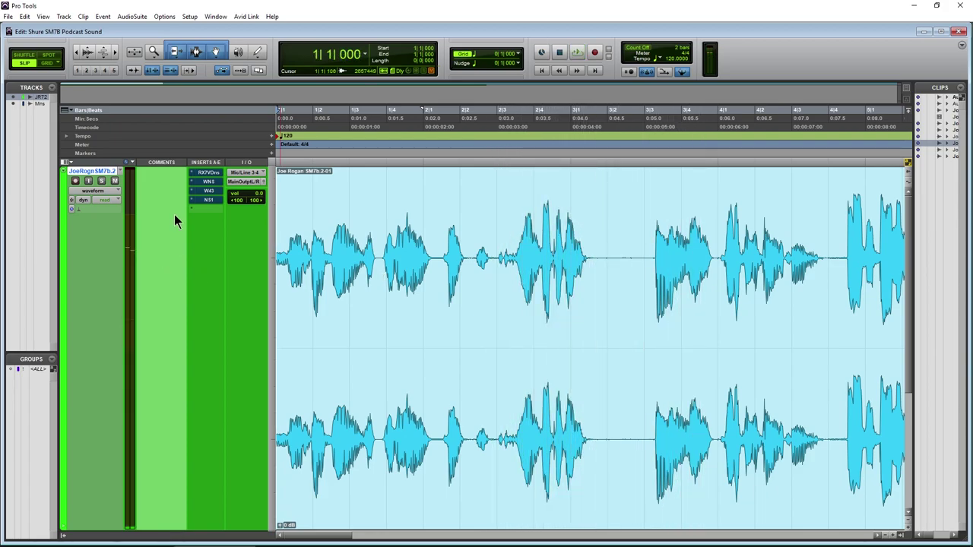
# - Open the RX 7 Voice De-noise insert on the voice track and take it out of bypass
pyautogui.click(209, 174)
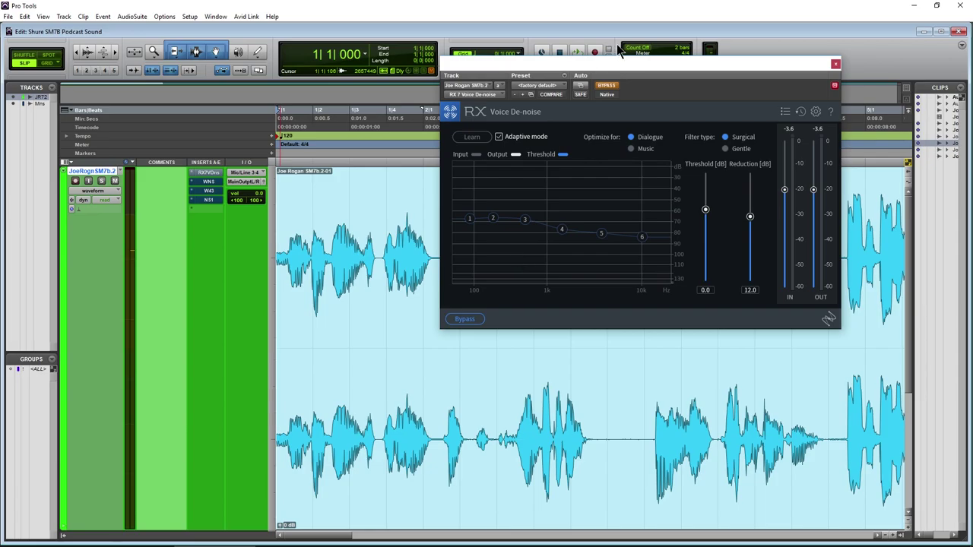
pyautogui.moveTo(635, 60); pyautogui.dragTo(620, 109)
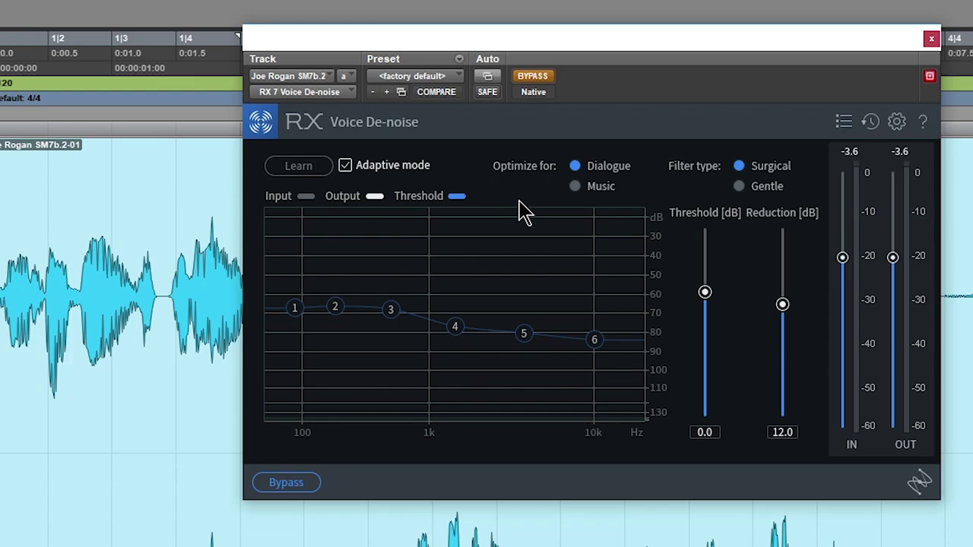
pyautogui.click(545, 79)
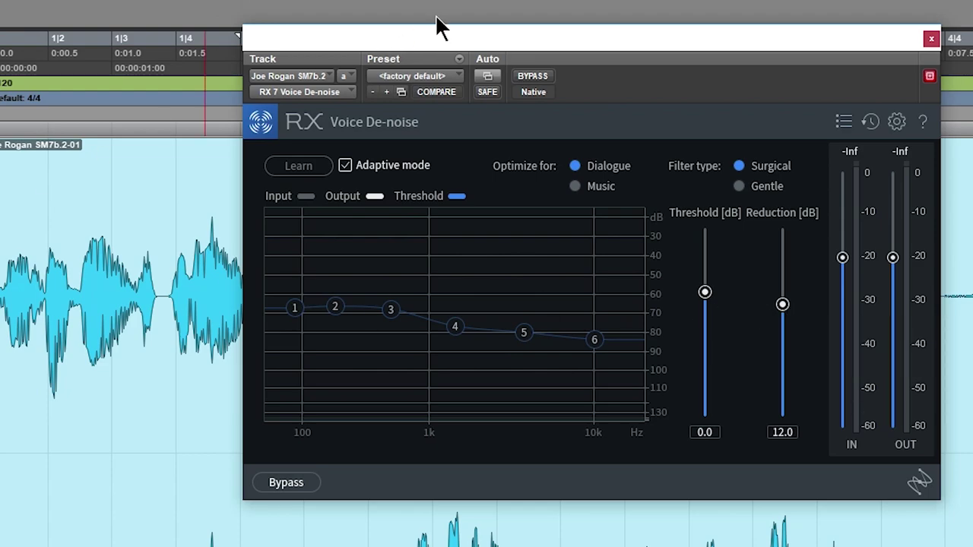
pyautogui.moveTo(432, 49); pyautogui.dragTo(448, 65)
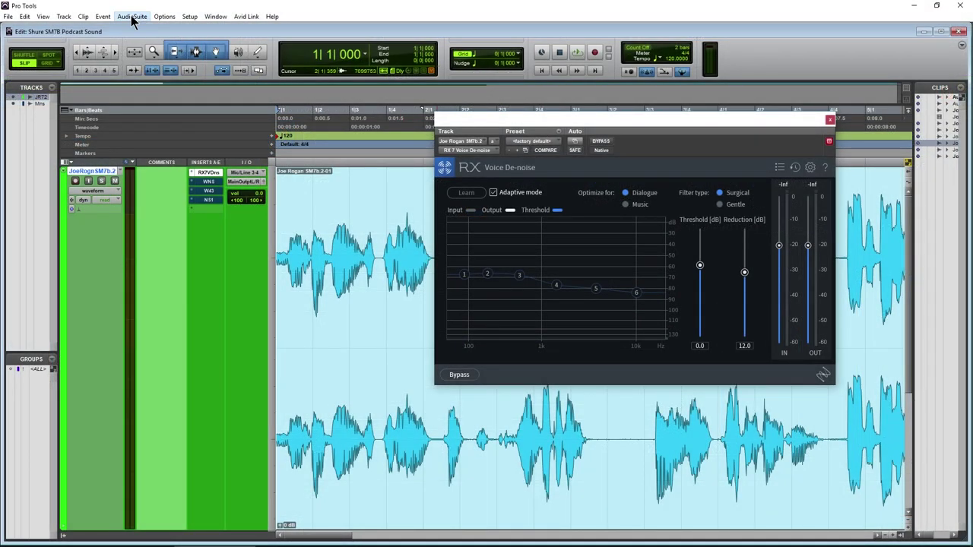
# - Bypass Voice De-noise and play the opening of the recording unprocessed
pyautogui.click(134, 16)
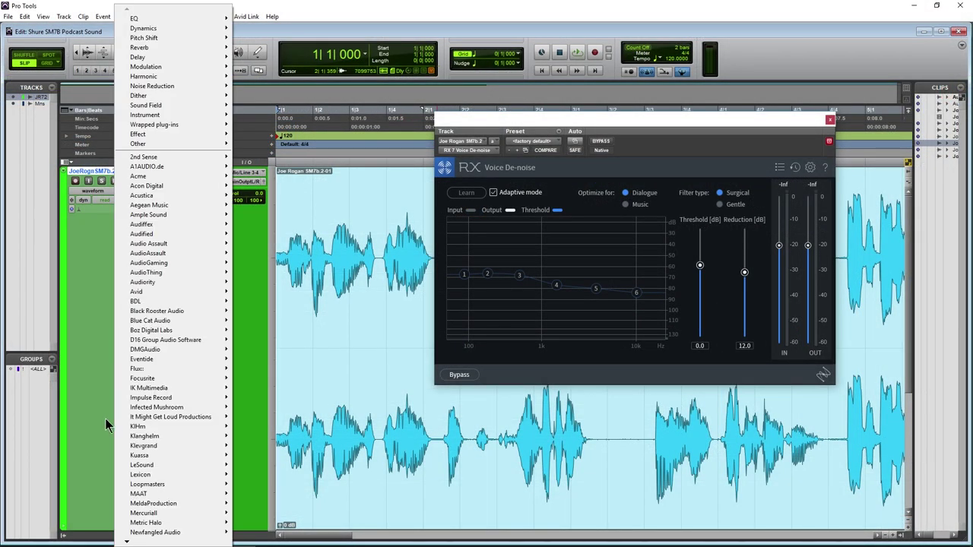
pyautogui.click(435, 30)
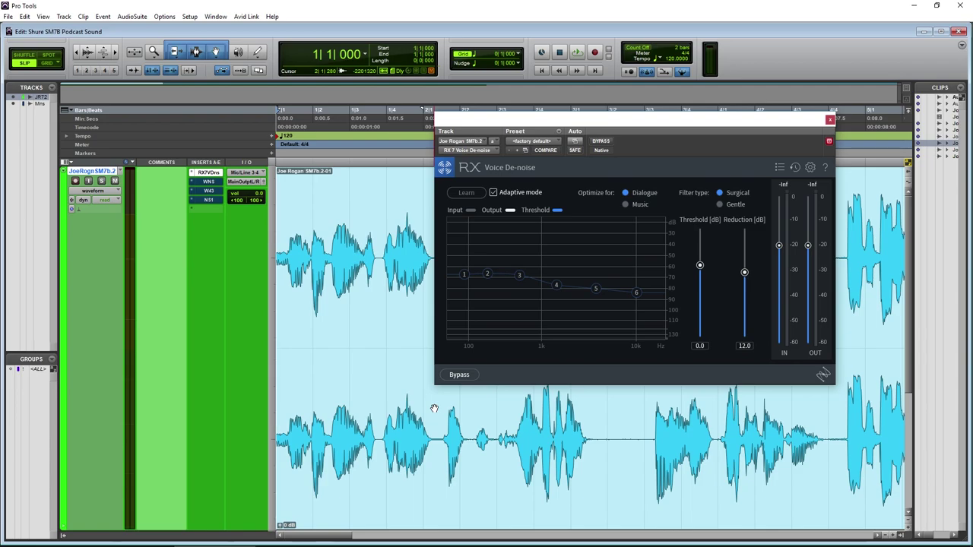
pyautogui.moveTo(638, 121); pyautogui.dragTo(650, 134)
pyautogui.moveTo(737, 135); pyautogui.dragTo(731, 140)
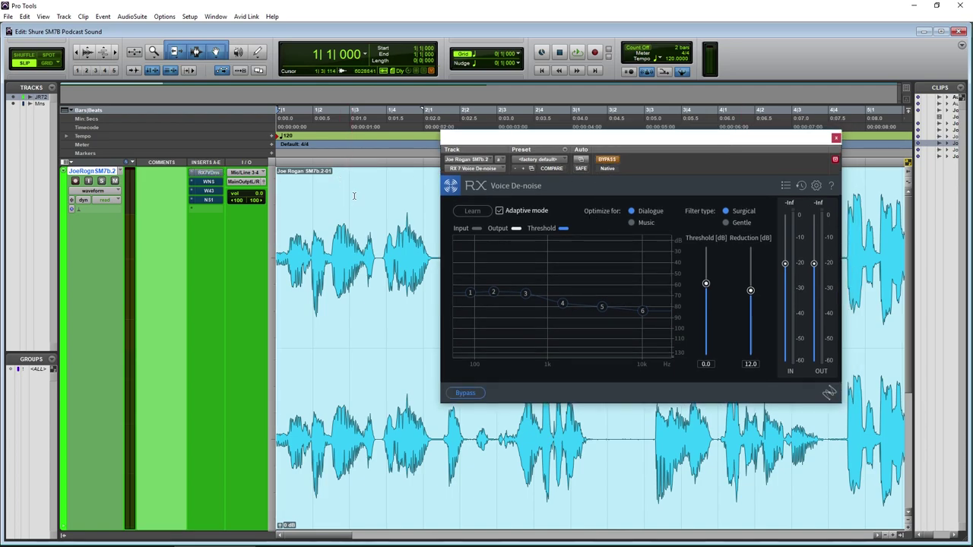
pyautogui.press('space')
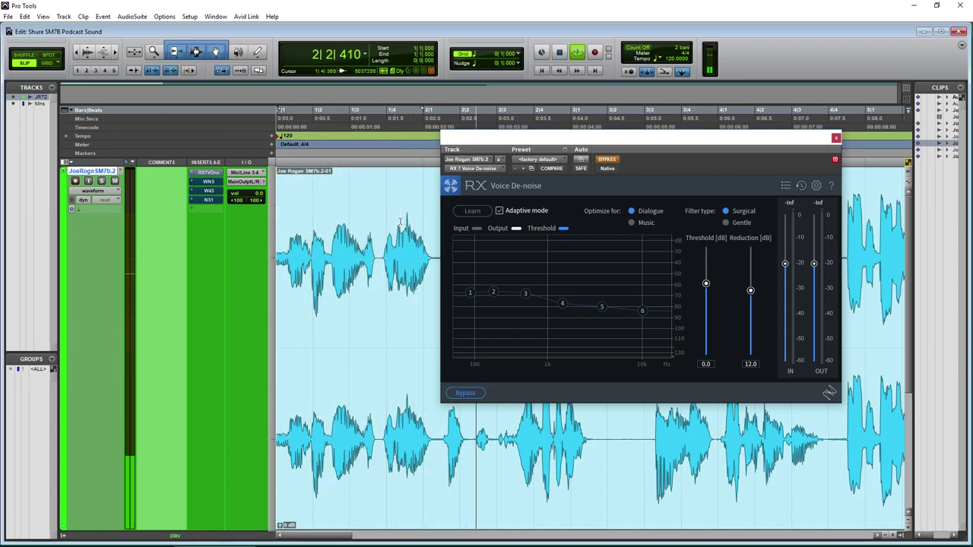
pyautogui.press('space')
# - Reactivate Voice De-noise and play the same opening with noise reduction applied for comparison
pyautogui.click(608, 161)
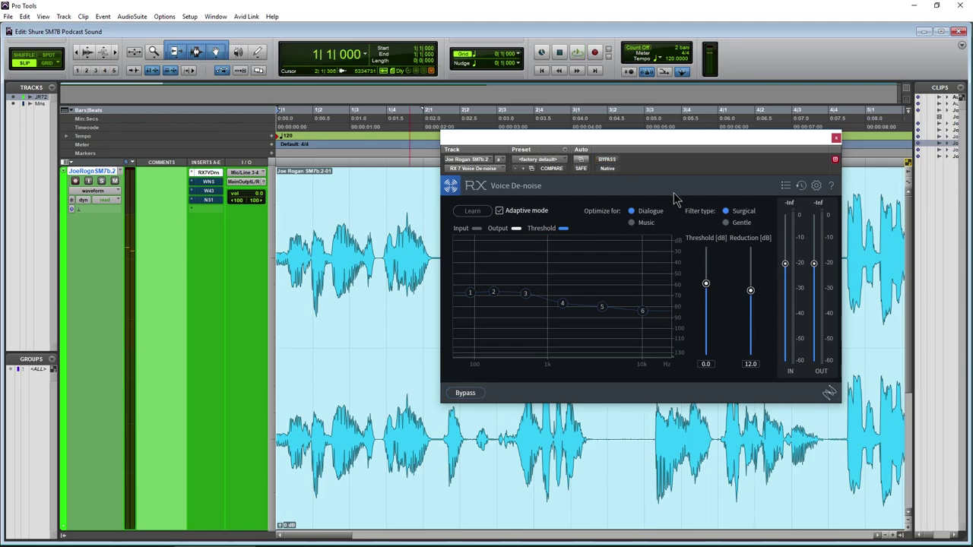
pyautogui.press('space')
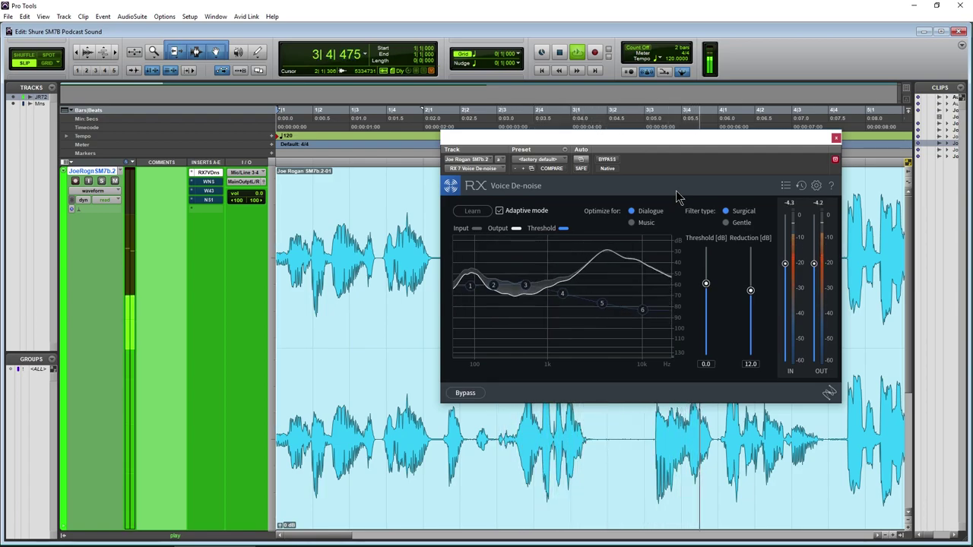
pyautogui.moveTo(736, 140); pyautogui.dragTo(413, 155)
pyautogui.press('space')
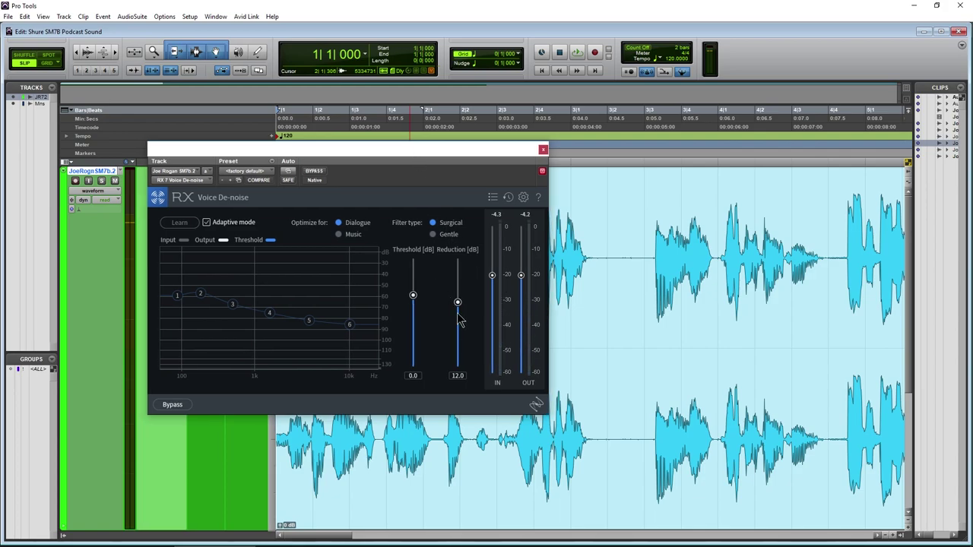
# - Set the Voice De-noise threshold to 10.0 dB and reduction to 20.0 dB, and audition from just after beat 2|3
pyautogui.moveTo(412, 298); pyautogui.dragTo(428, 234)
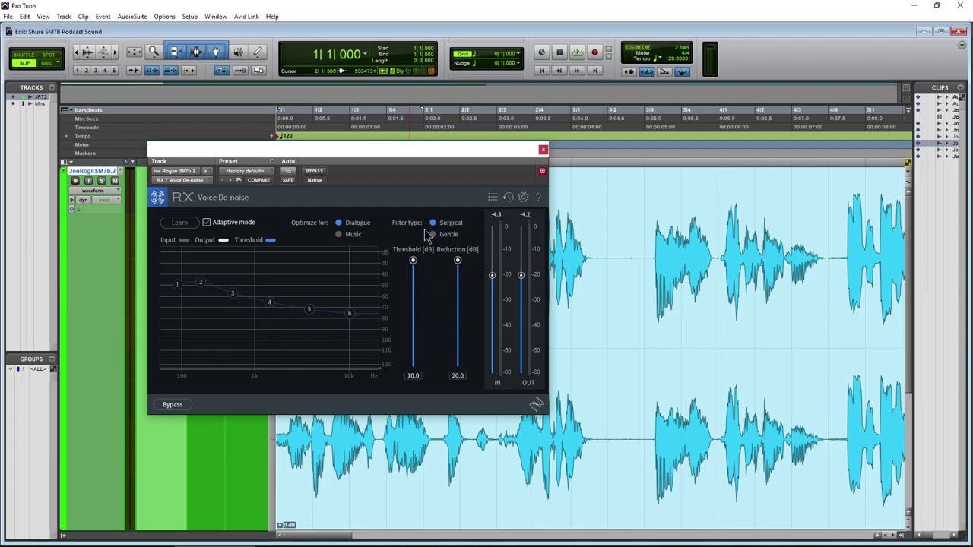
pyautogui.moveTo(436, 156); pyautogui.dragTo(428, 167)
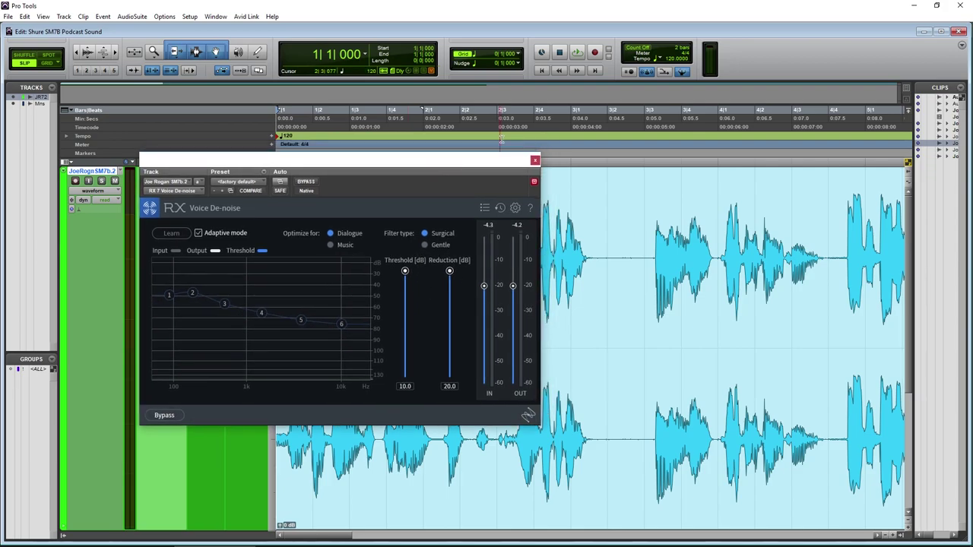
pyautogui.click(501, 120)
pyautogui.press('space')
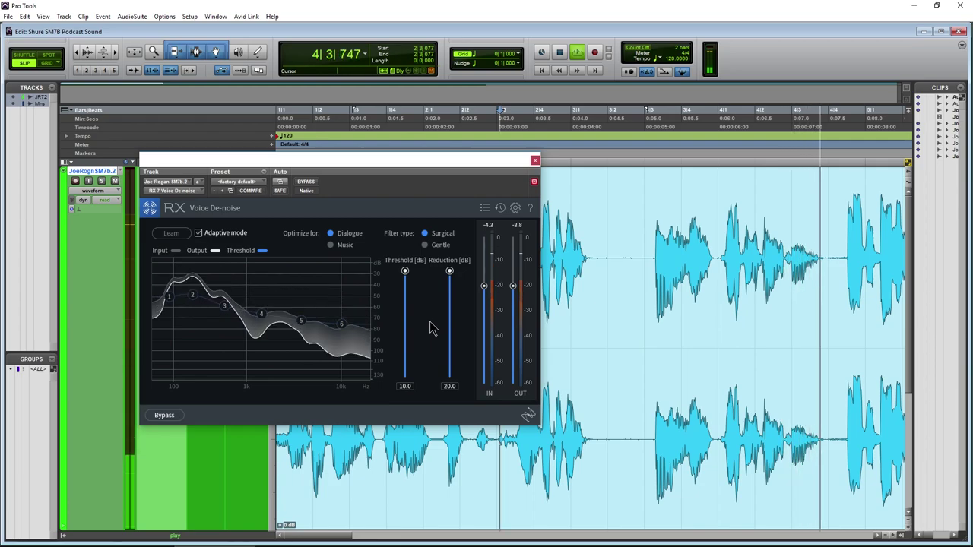
pyautogui.press('space')
# - Lower the Voice De-noise threshold to 1.7 dB and the reduction to 13.7 dB
pyautogui.moveTo(404, 271); pyautogui.dragTo(449, 309)
pyautogui.moveTo(405, 308); pyautogui.dragTo(404, 306)
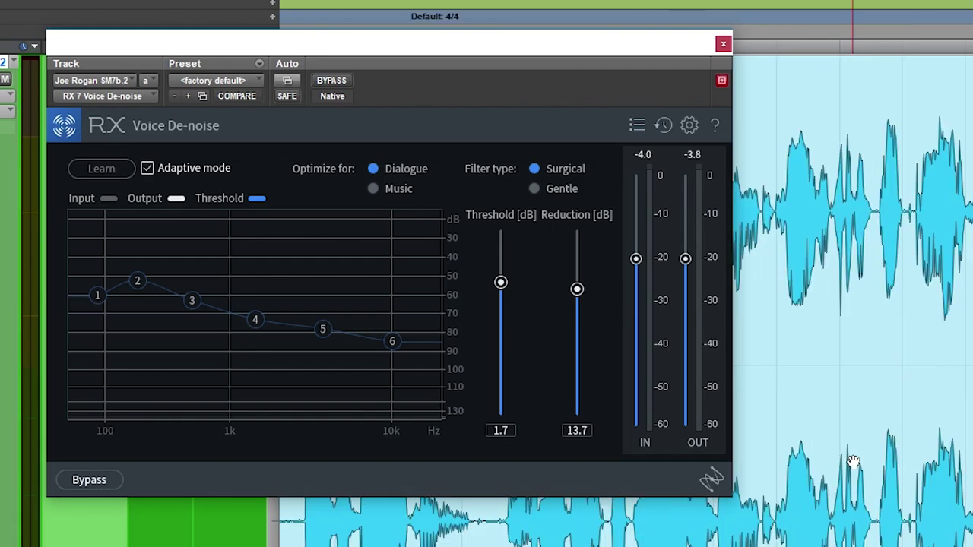
pyautogui.moveTo(466, 59); pyautogui.dragTo(684, 4)
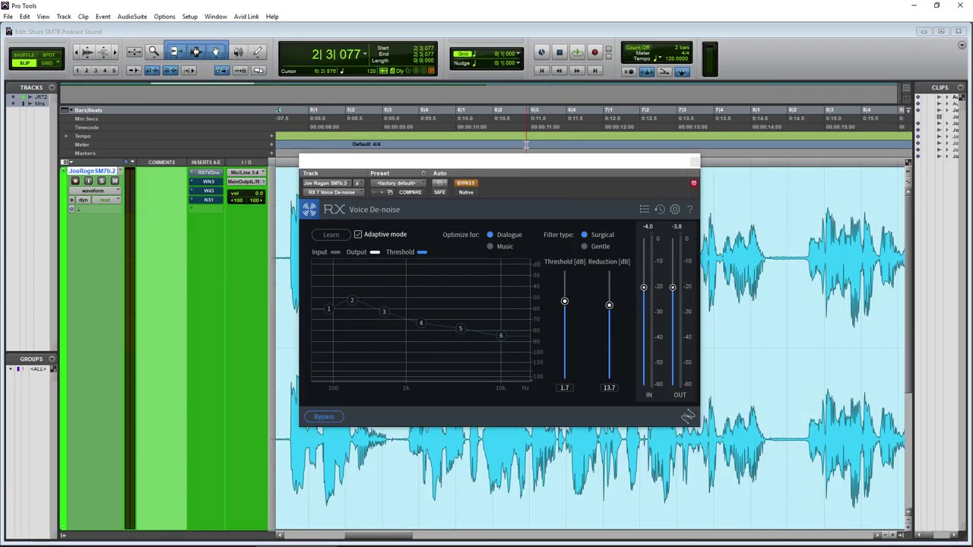
# - Bypass Voice De-noise and play the recording unprocessed from about bar 6
pyautogui.moveTo(519, 166)
pyautogui.mouseDown()
pyautogui.moveTo(527, 154)
pyautogui.moveTo(518, 160)
pyautogui.mouseUp()
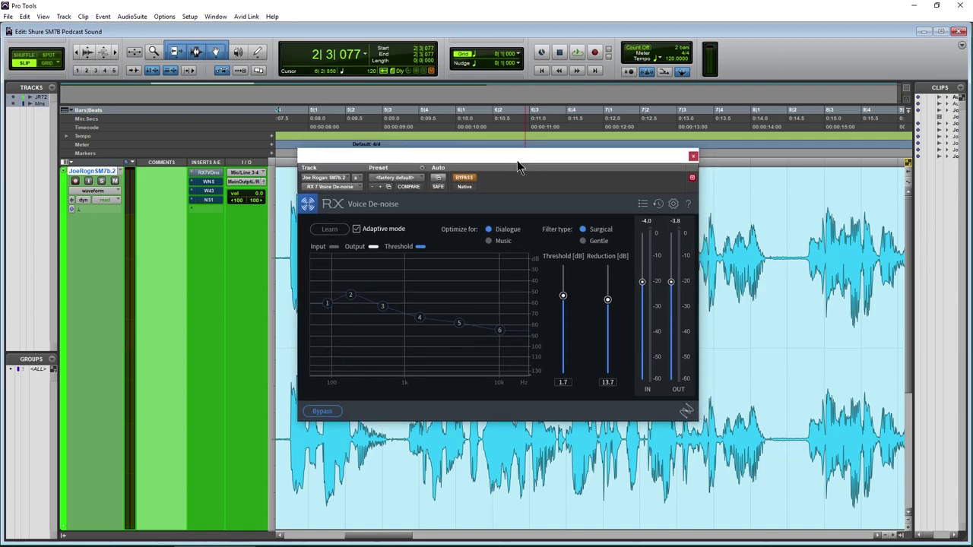
pyautogui.moveTo(517, 160); pyautogui.dragTo(452, 169)
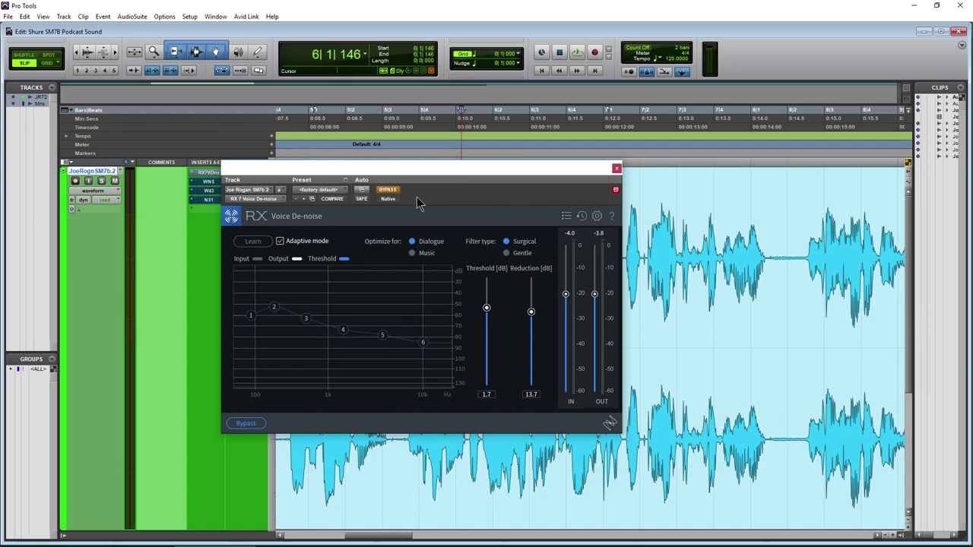
pyautogui.press('space')
pyautogui.moveTo(501, 171); pyautogui.dragTo(439, 175)
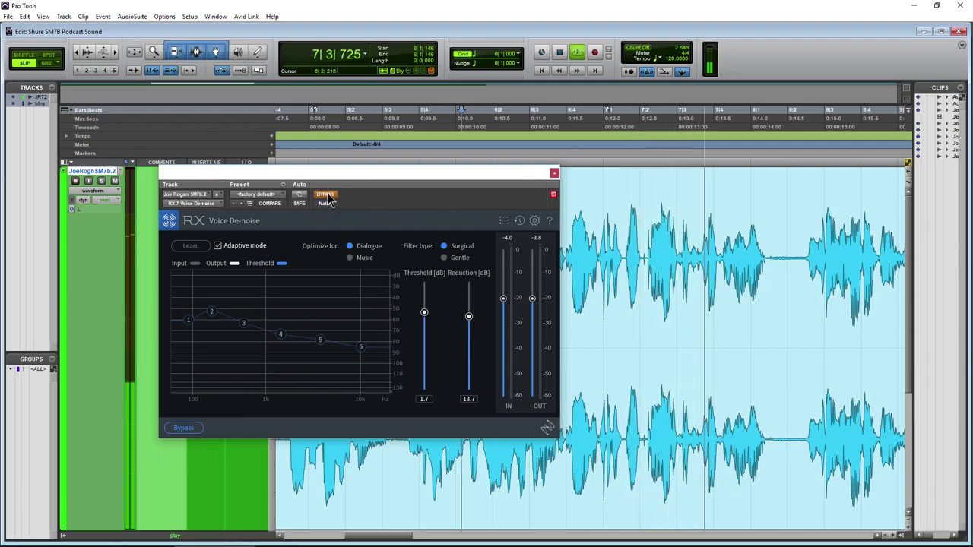
# - Reactivate Voice De-noise during playback and set its threshold to 2.0 dB and reduction to 14.3 dB
pyautogui.click(325, 194)
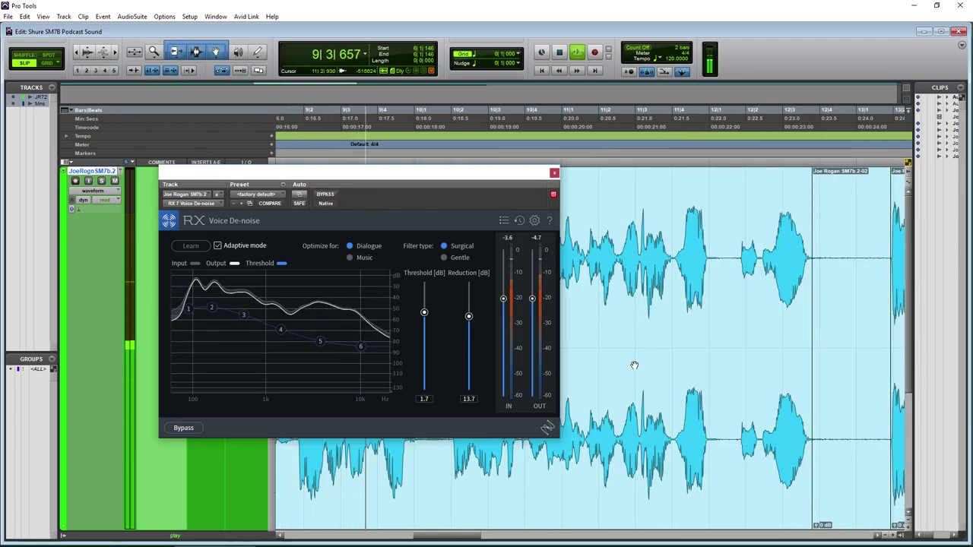
pyautogui.moveTo(469, 324); pyautogui.dragTo(424, 311)
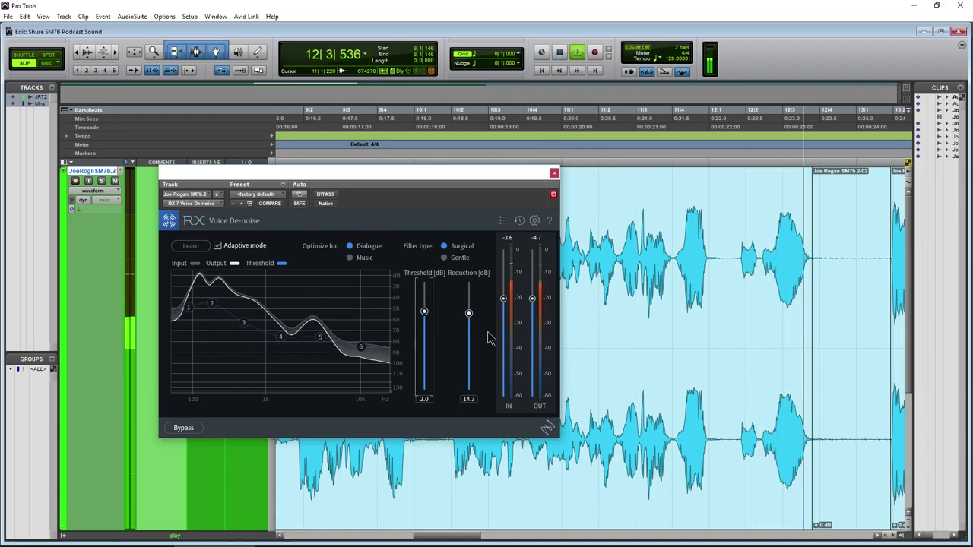
# - Raise the clip gain of the short noise-only clip near beat 12|4 to +10.3 dB and loop it with Voice De-noise bypassed
pyautogui.press('space')
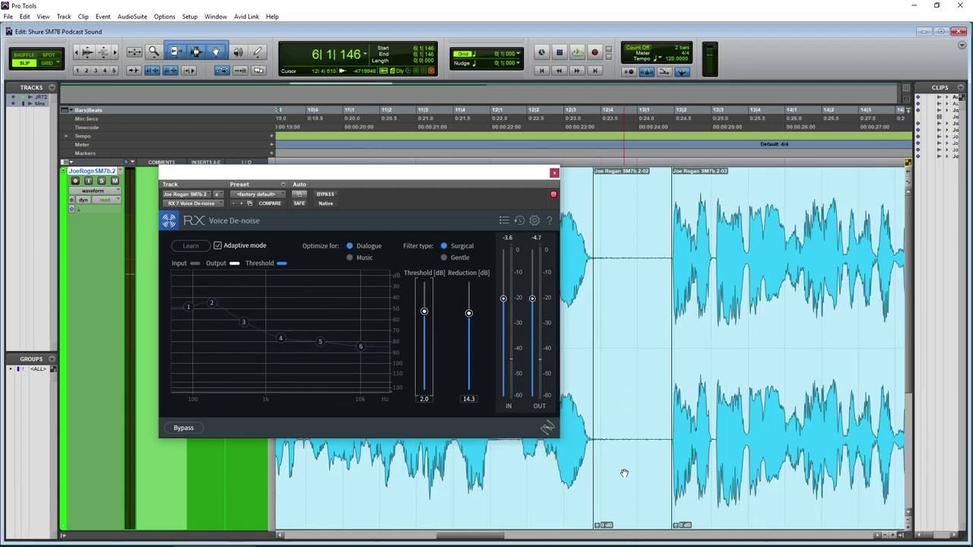
pyautogui.click(624, 474)
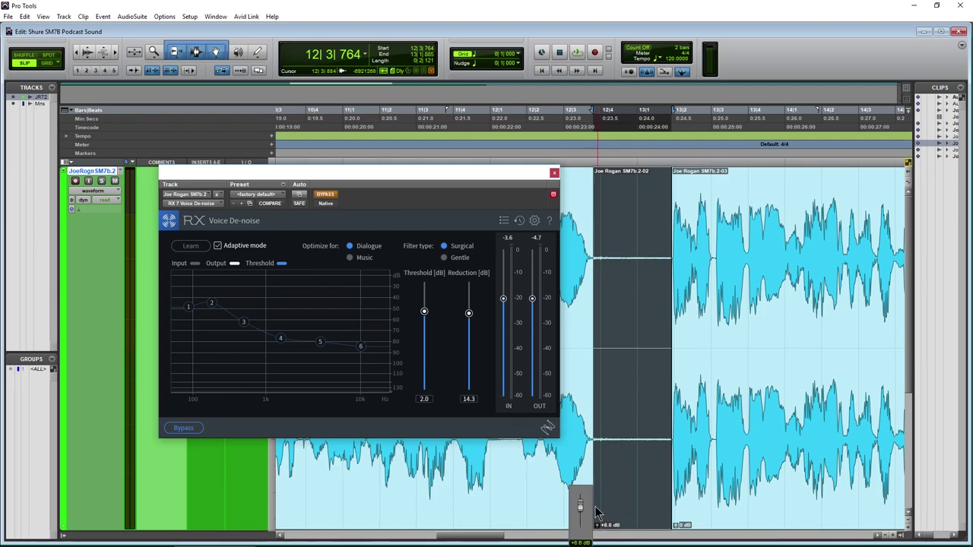
pyautogui.press('space')
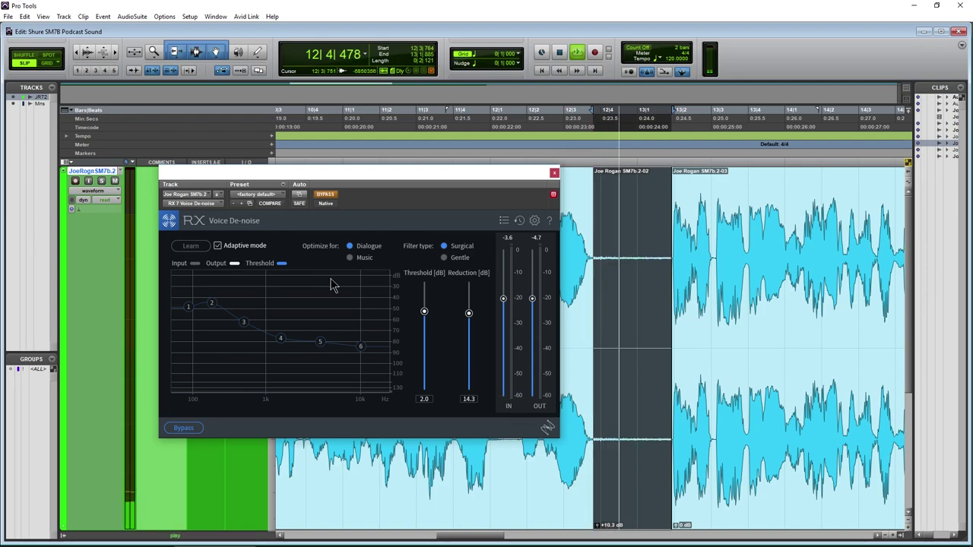
# - Set the Voice De-noise threshold to 4.9 dB and reduction to 18.4 dB, and compare the looped noise with and without processing
pyautogui.click(333, 197)
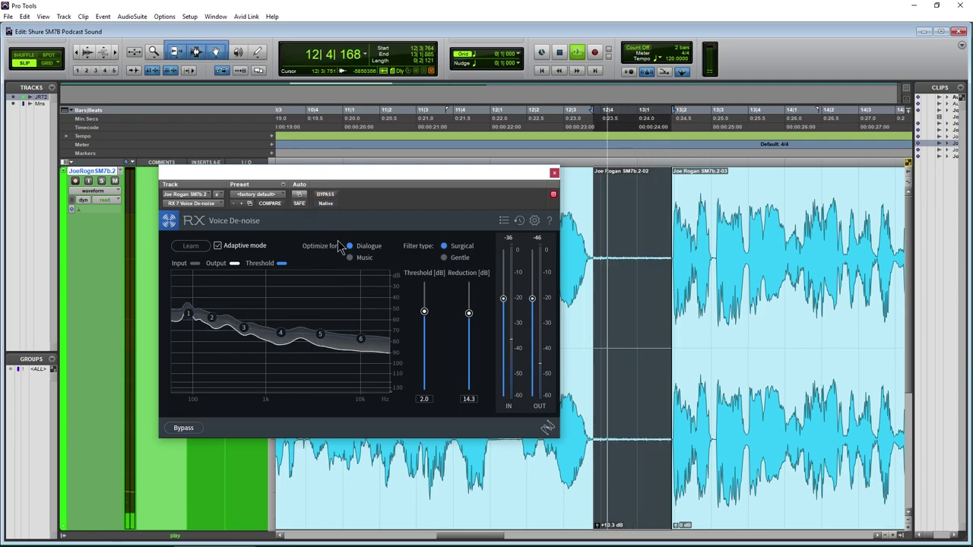
pyautogui.moveTo(424, 311); pyautogui.dragTo(469, 294)
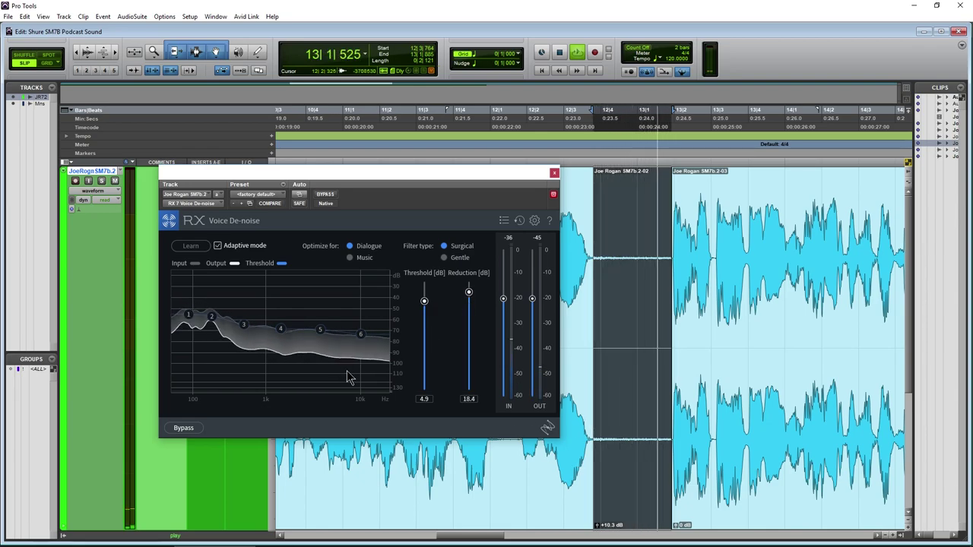
pyautogui.click(324, 194)
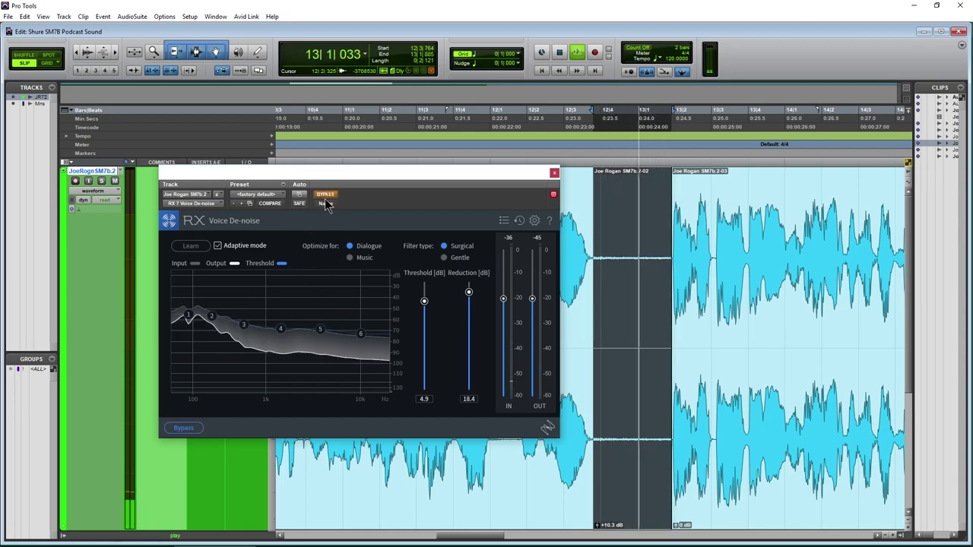
pyautogui.click(331, 197)
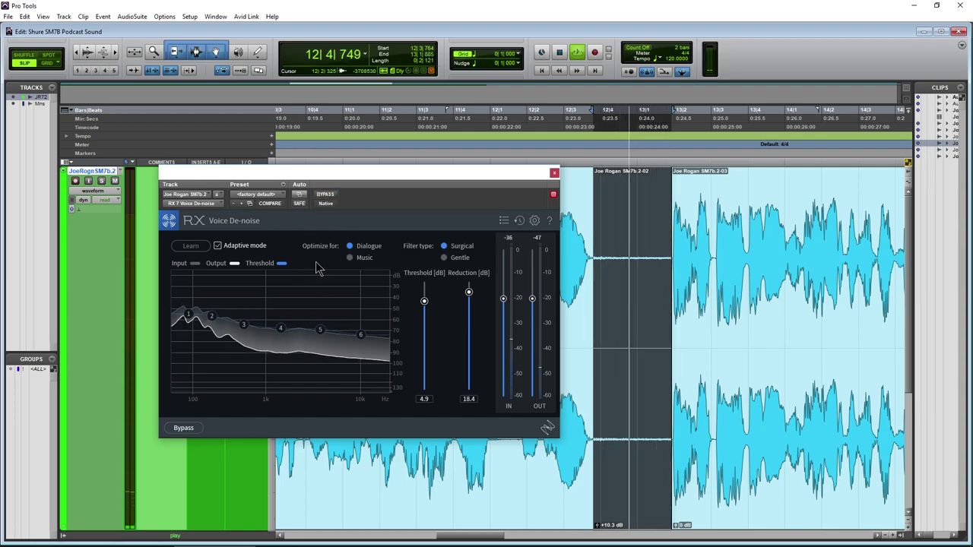
pyautogui.press('space')
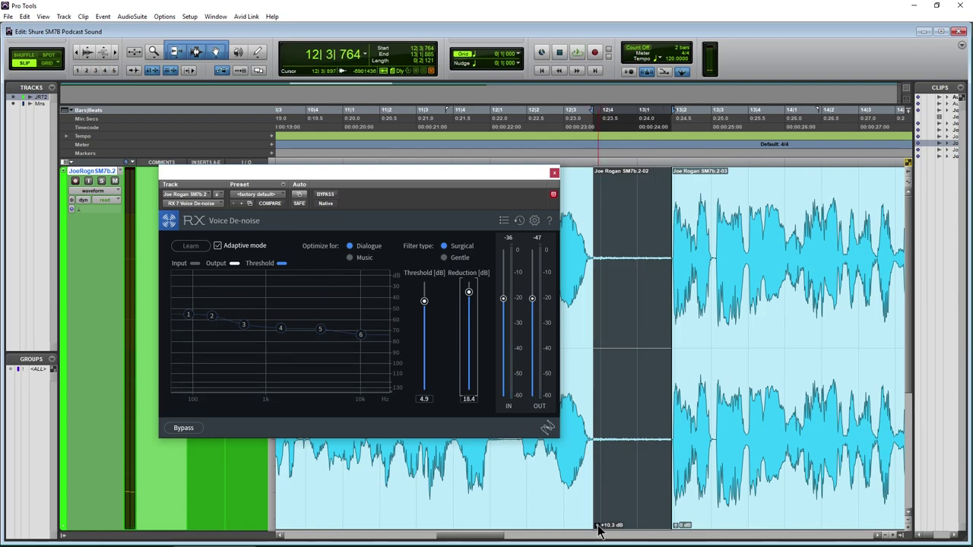
# - Reset the noise-only clip's gain to 0 dB, and lower the Voice De-noise threshold to 0.4 dB and reduction to 13.7 dB
pyautogui.moveTo(597, 525); pyautogui.dragTo(595, 528)
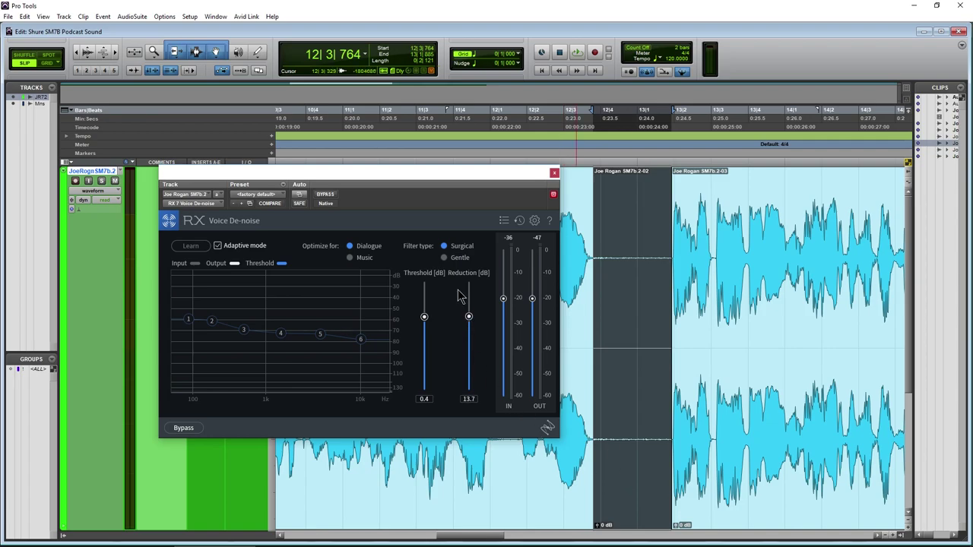
pyautogui.moveTo(311, 180); pyautogui.dragTo(318, 181)
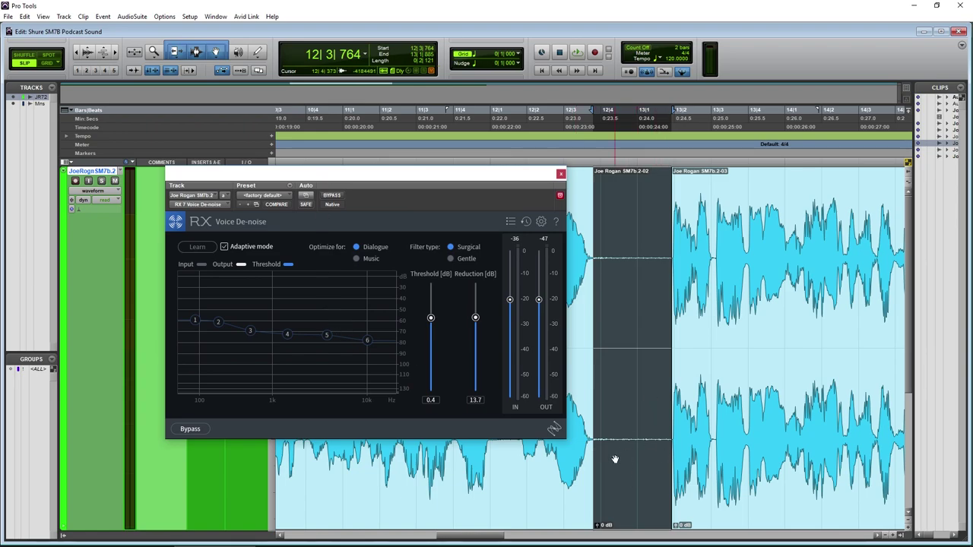
# - Turn off Adaptive mode and have Voice De-noise learn a noise profile from the selected noise-only clip
pyautogui.press('space')
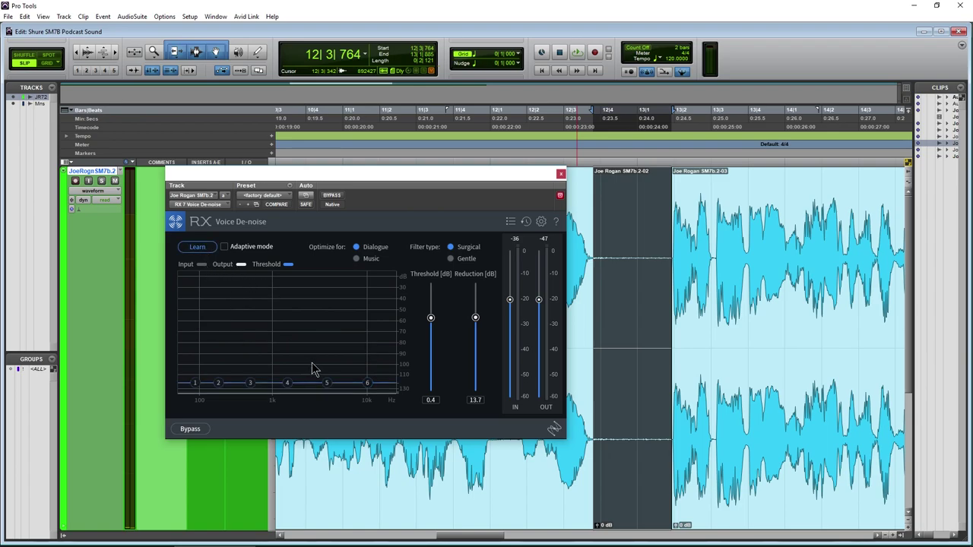
pyautogui.press('space')
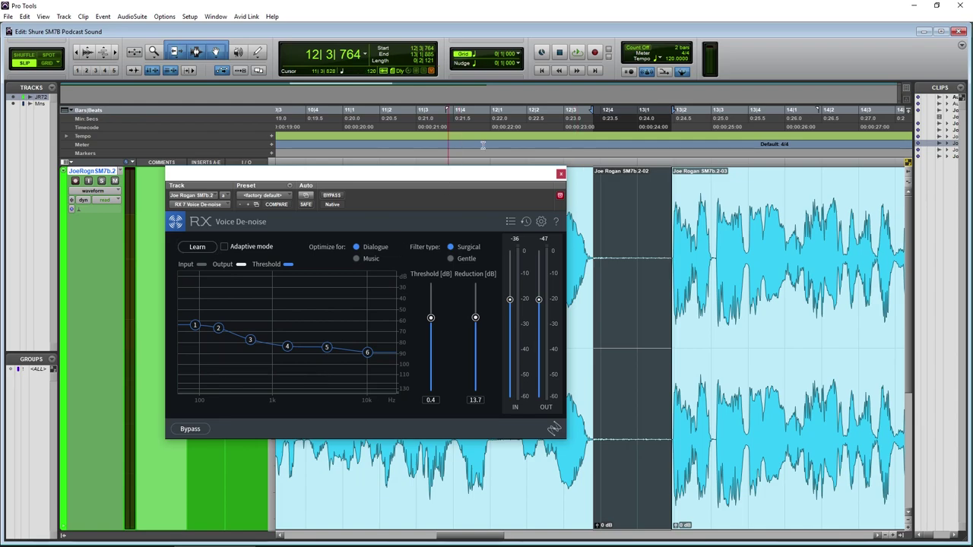
# - Play the recording from the session start and set the Voice De-noise reduction to 13.8 dB
pyautogui.click(541, 70)
pyautogui.click(577, 52)
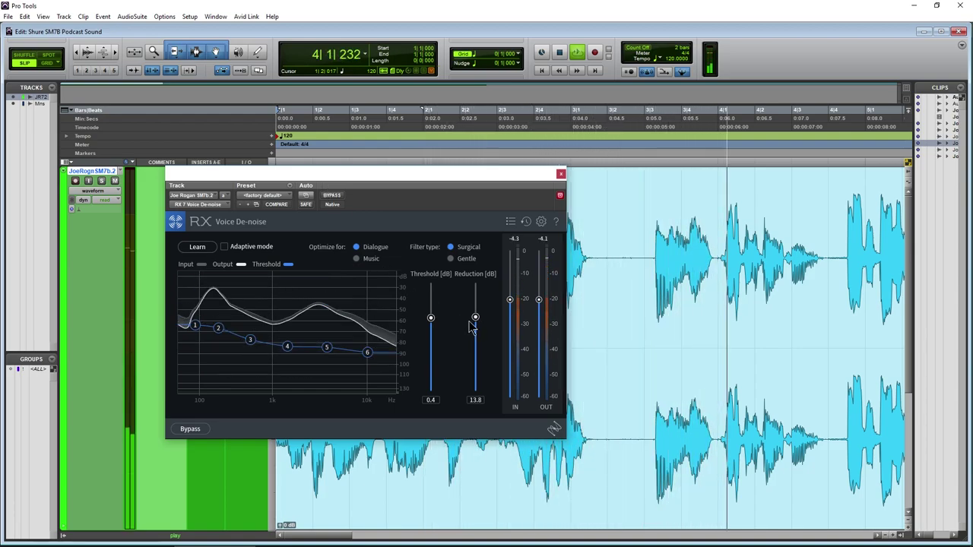
pyautogui.press('space')
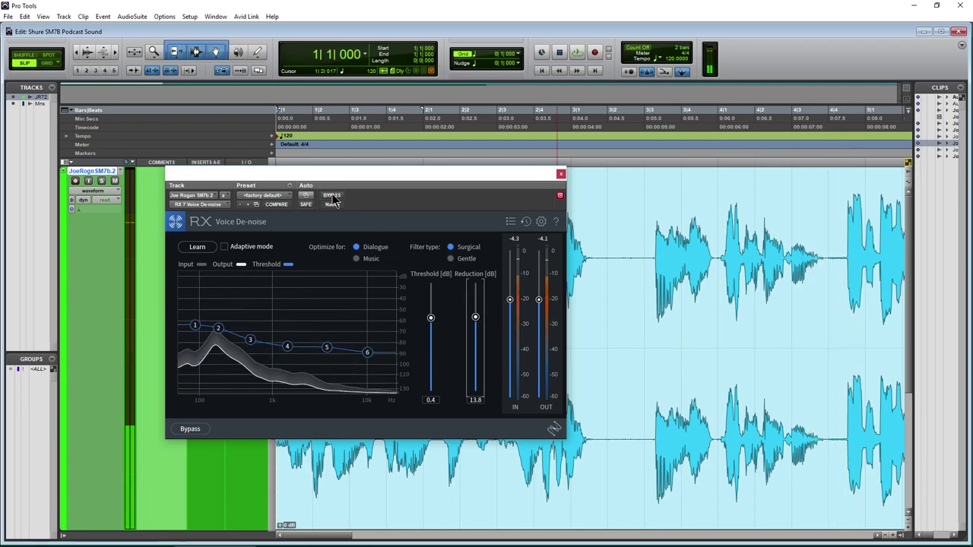
# - Replay the opening with Voice De-noise bypassed and reactivated for comparison, and turn Adaptive mode back on
pyautogui.press('space')
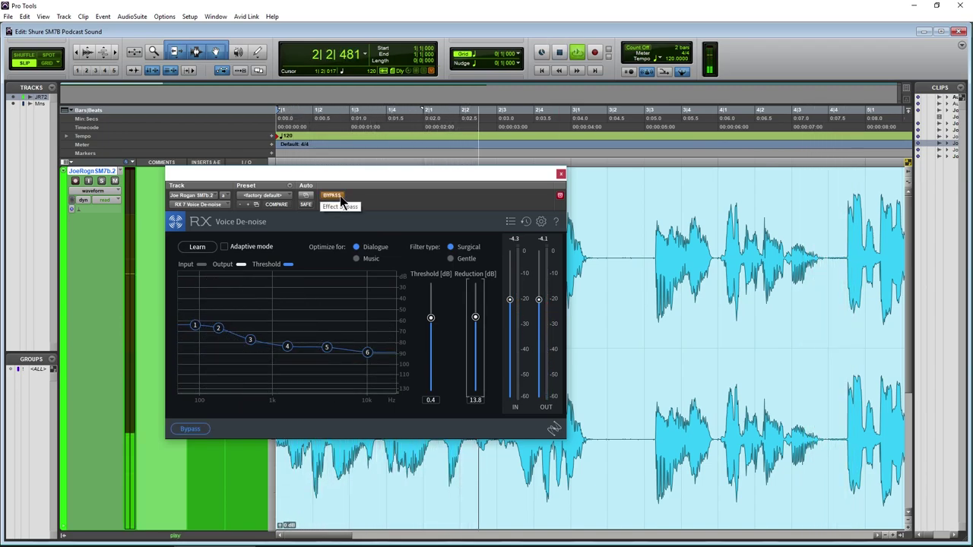
pyautogui.click(340, 199)
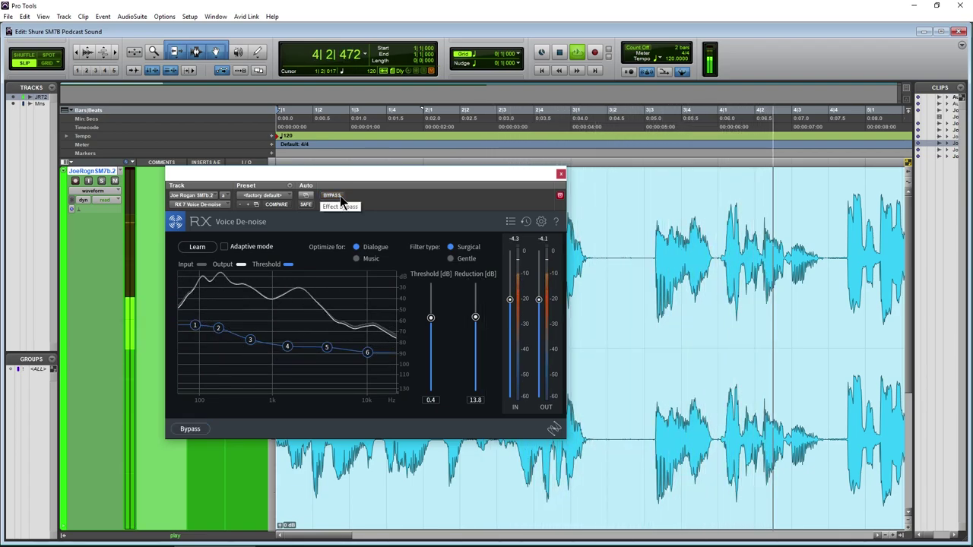
pyautogui.press('space')
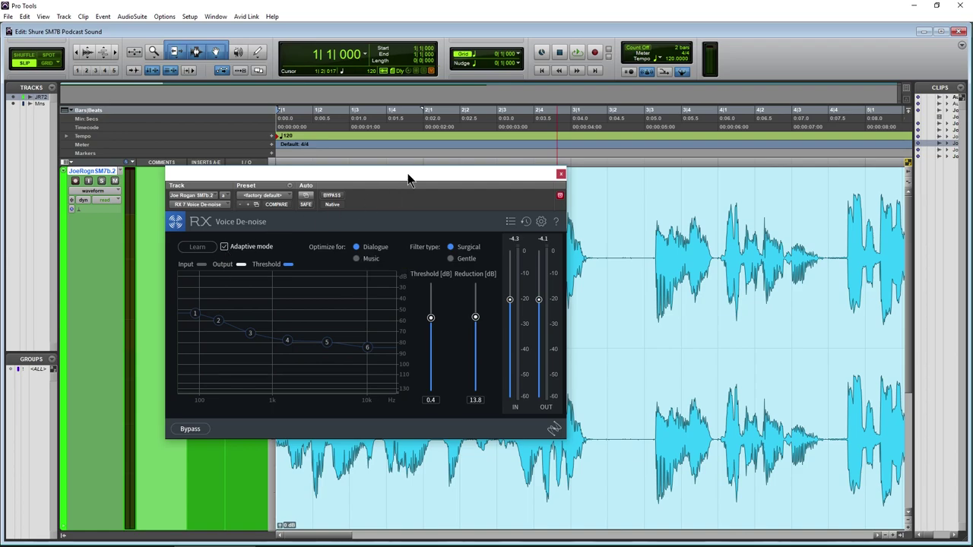
# - Move the Voice De-noise window clear of the track's inserts and check the channel strips in the Mix window
pyautogui.moveTo(408, 173); pyautogui.dragTo(420, 167)
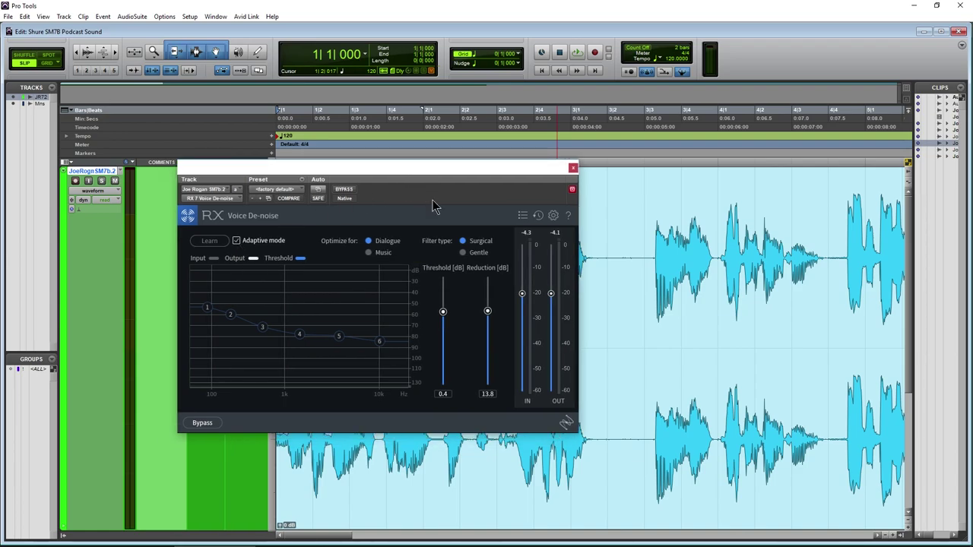
pyautogui.click(464, 241)
pyautogui.moveTo(433, 172); pyautogui.dragTo(484, 161)
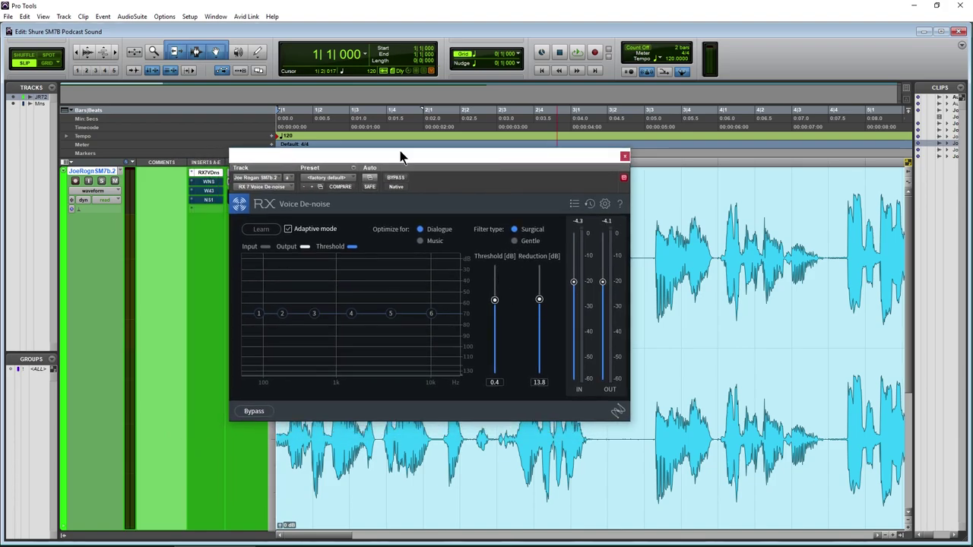
pyautogui.moveTo(401, 157); pyautogui.dragTo(472, 160)
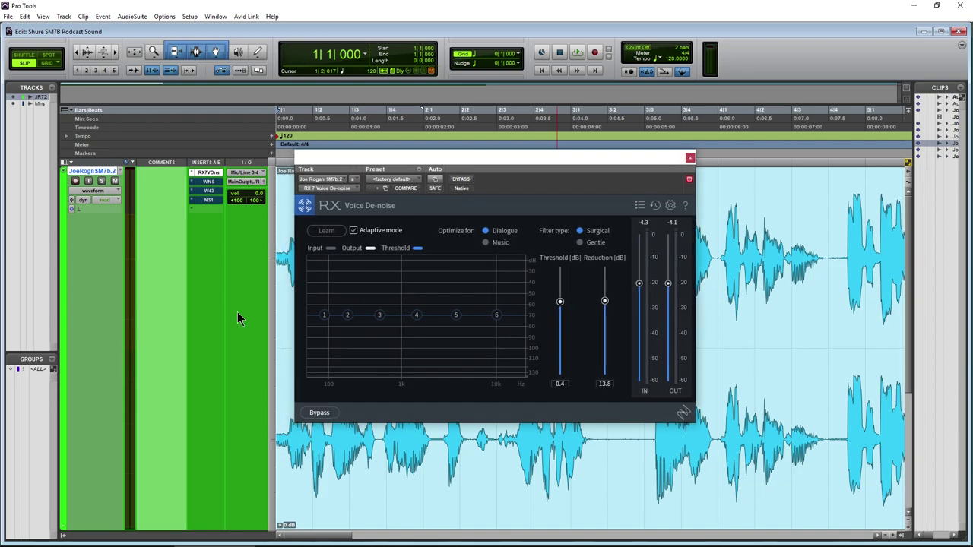
pyautogui.hotkey('ctrl', '=')
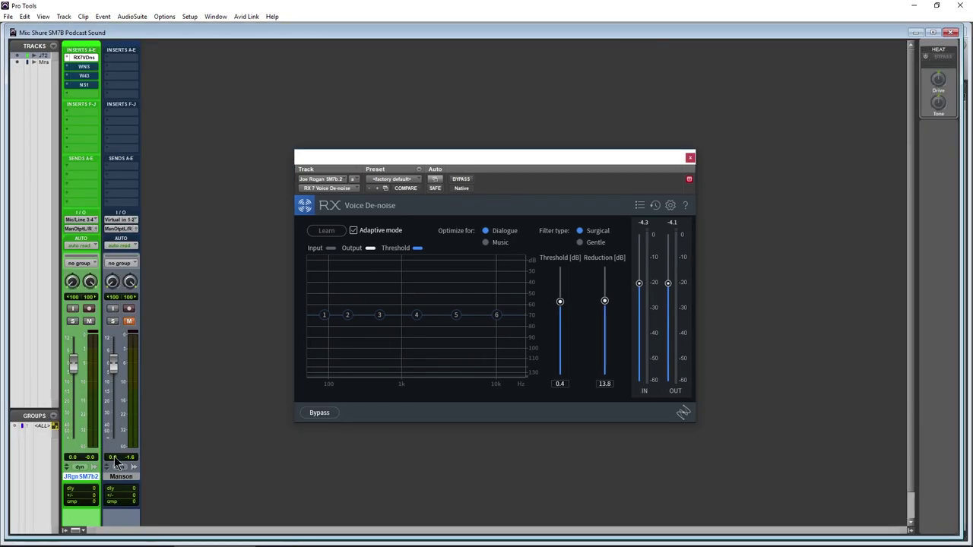
pyautogui.hotkey('ctrl', '=')
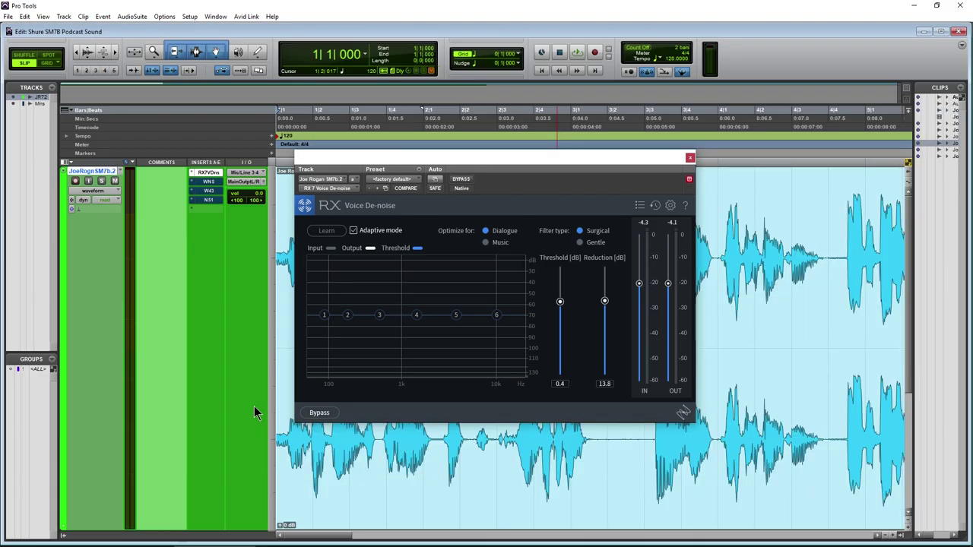
# - Close Voice De-noise and open the WNS Noise Suppressor insert on the voice track
pyautogui.moveTo(500, 163); pyautogui.dragTo(500, 155)
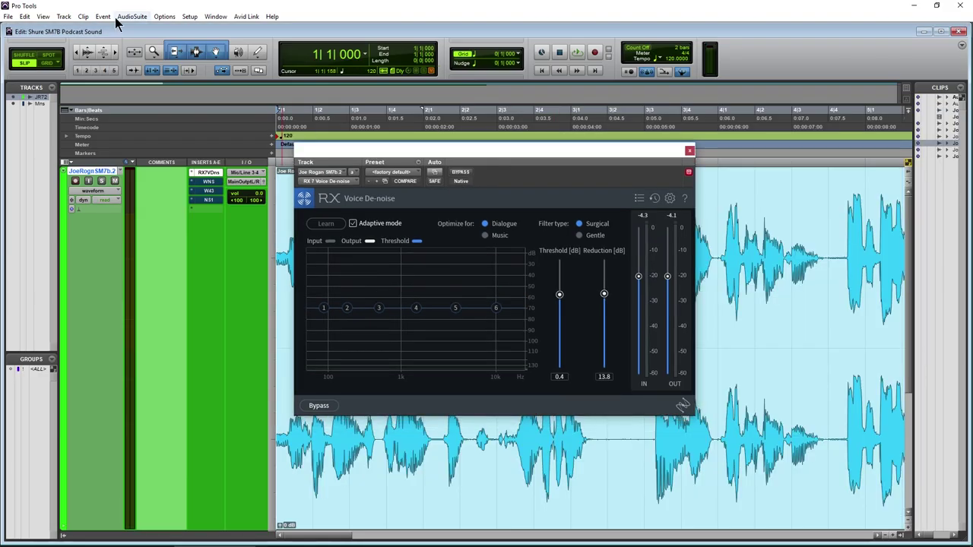
pyautogui.click(76, 53)
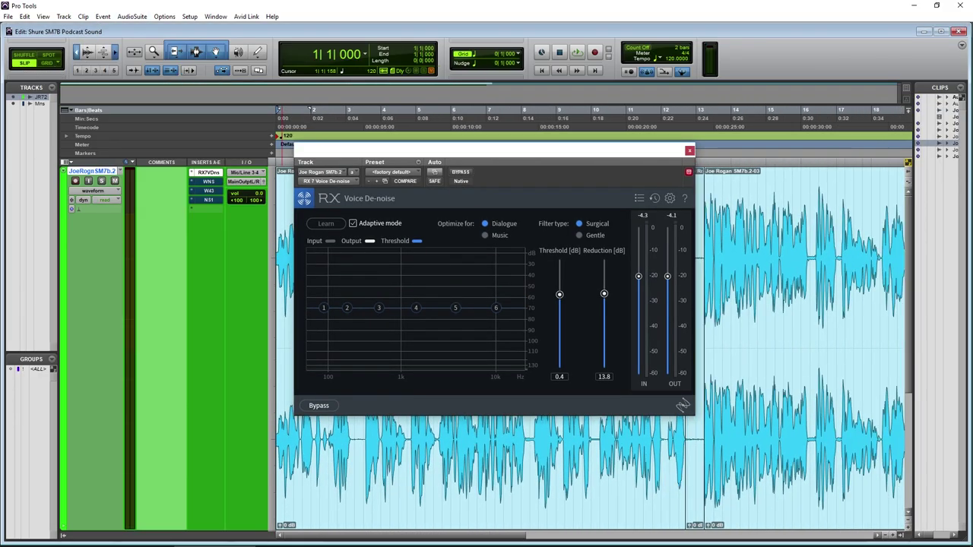
pyautogui.moveTo(469, 157); pyautogui.dragTo(439, 156)
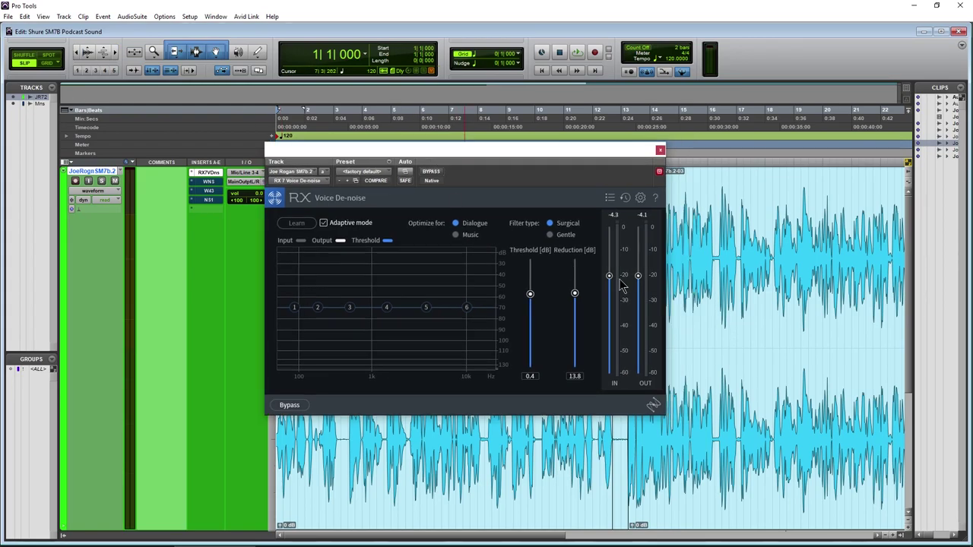
pyautogui.click(659, 150)
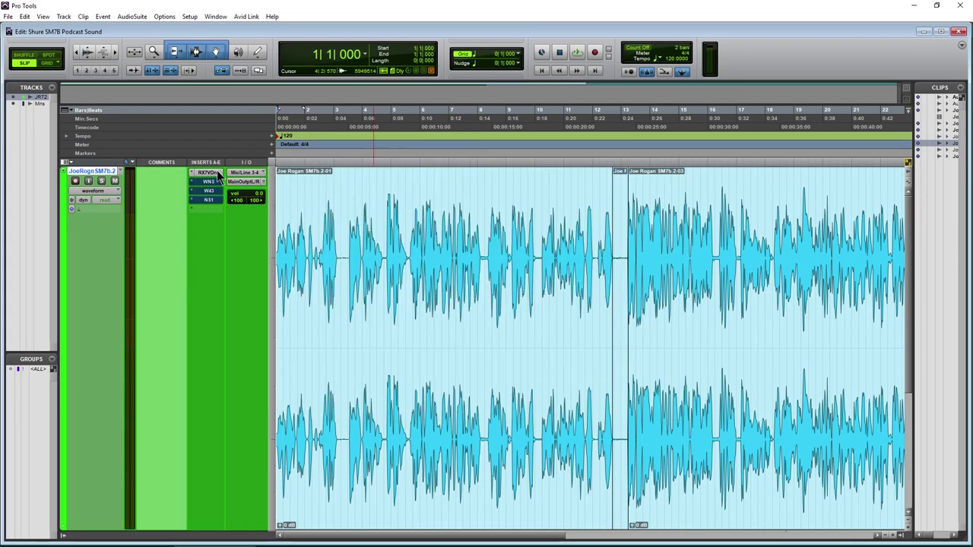
pyautogui.click(209, 183)
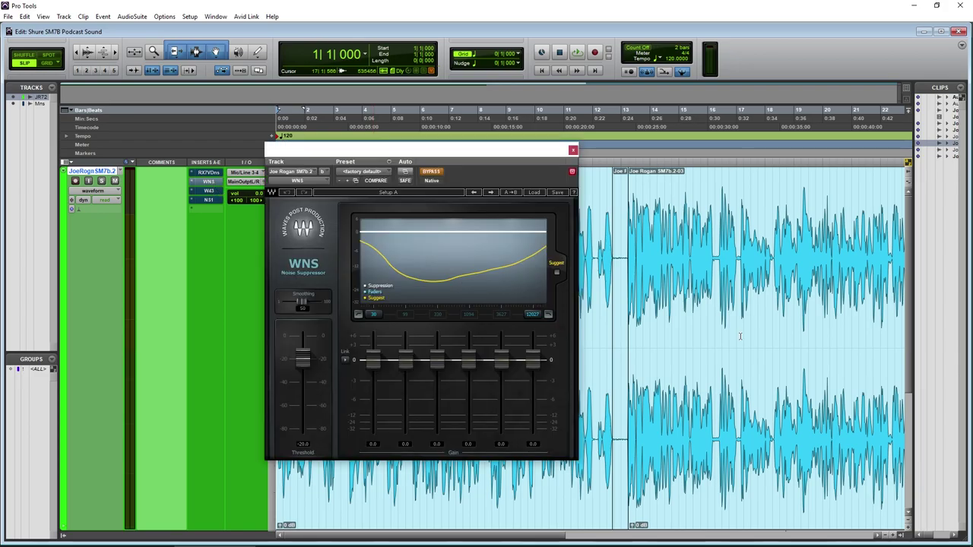
# - Play the first voice clip from the start and take WNS out of bypass during playback
pyautogui.moveTo(487, 155); pyautogui.dragTo(623, 156)
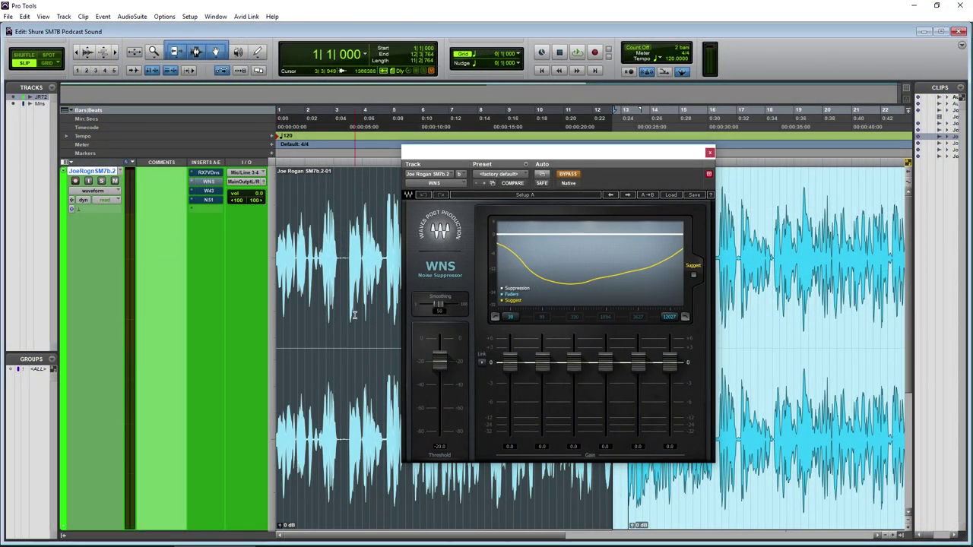
pyautogui.press('space')
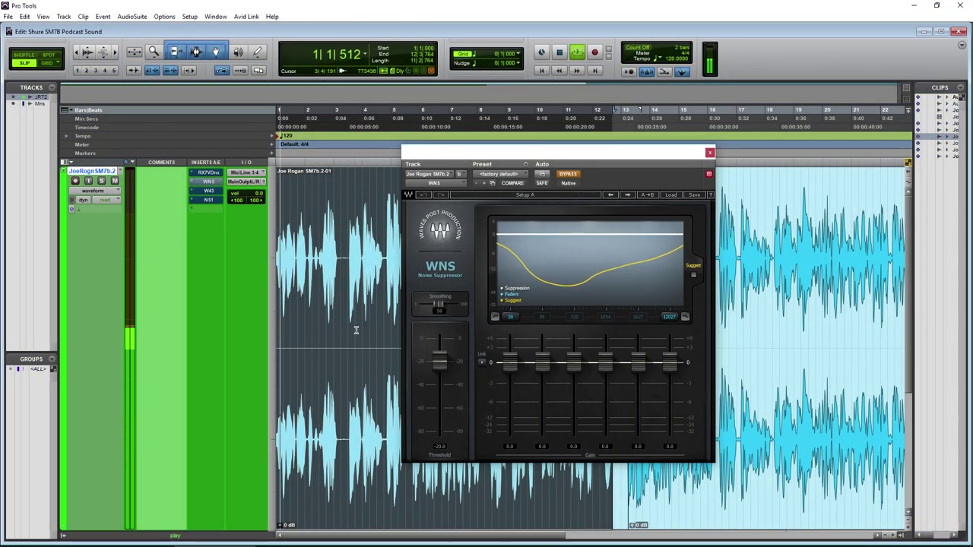
pyautogui.click(568, 175)
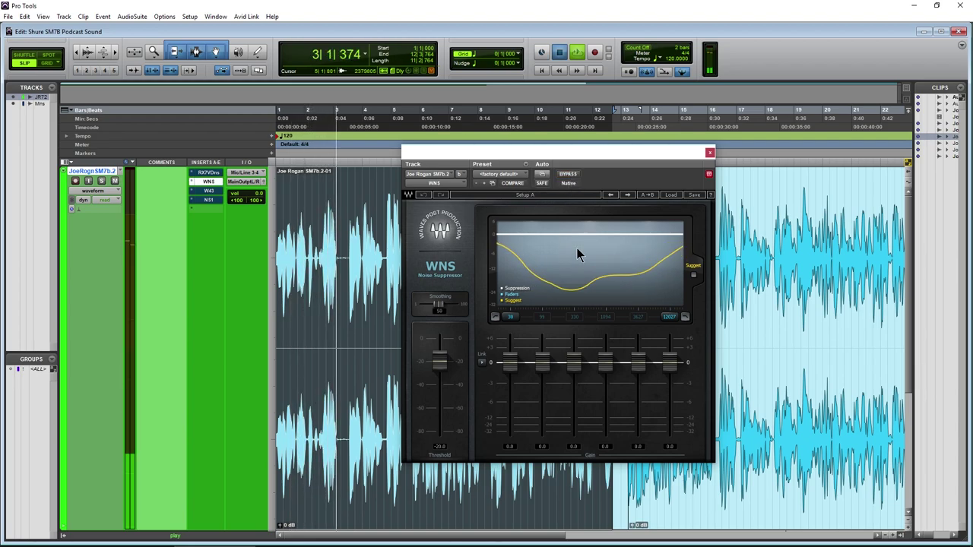
pyautogui.press('space')
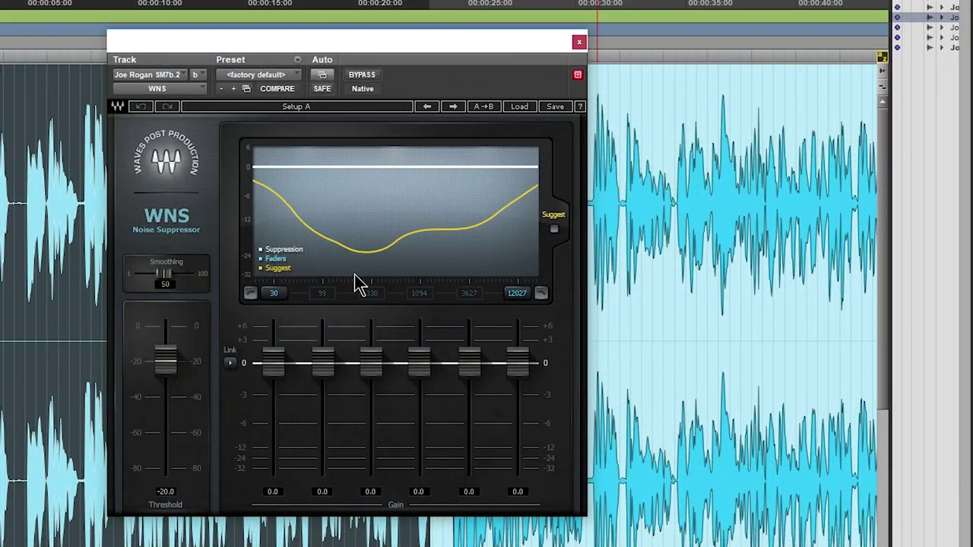
# - Apply the suggested suppression curve to the WNS band faders and bypass the plug-in during playback to compare
pyautogui.click(554, 230)
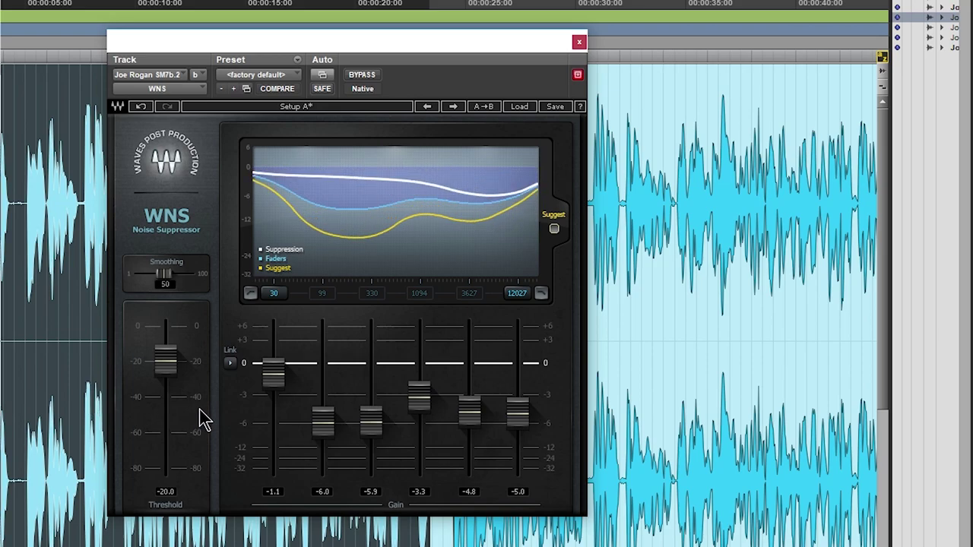
pyautogui.click(354, 74)
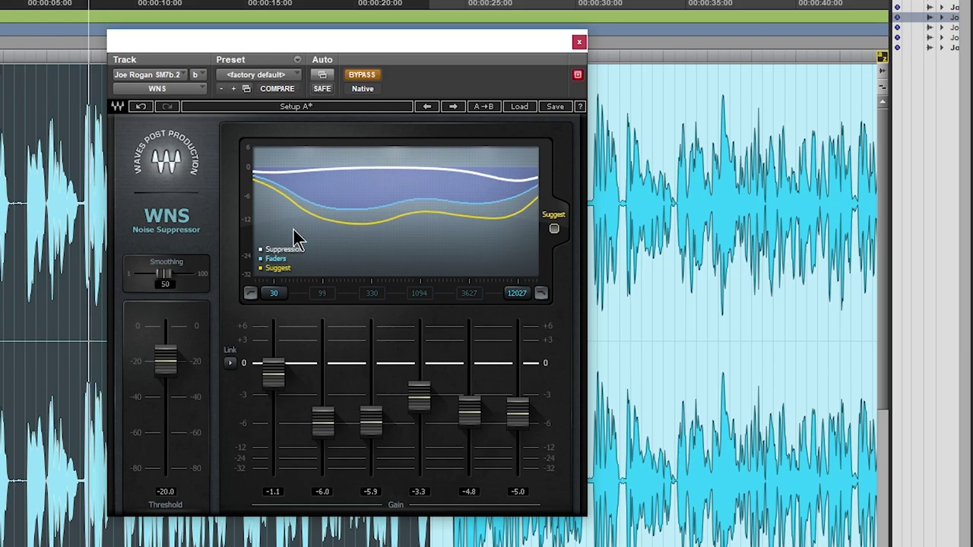
# - Select the short noise-only clip between the two voice clips and take WNS out of bypass during its playback
pyautogui.moveTo(428, 39); pyautogui.dragTo(145, 37)
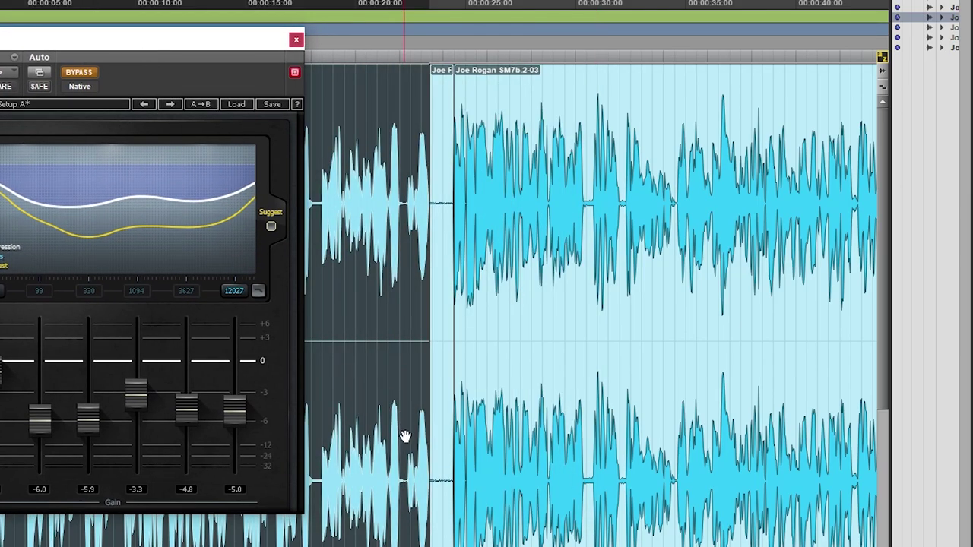
pyautogui.click(442, 519)
pyautogui.press('e')
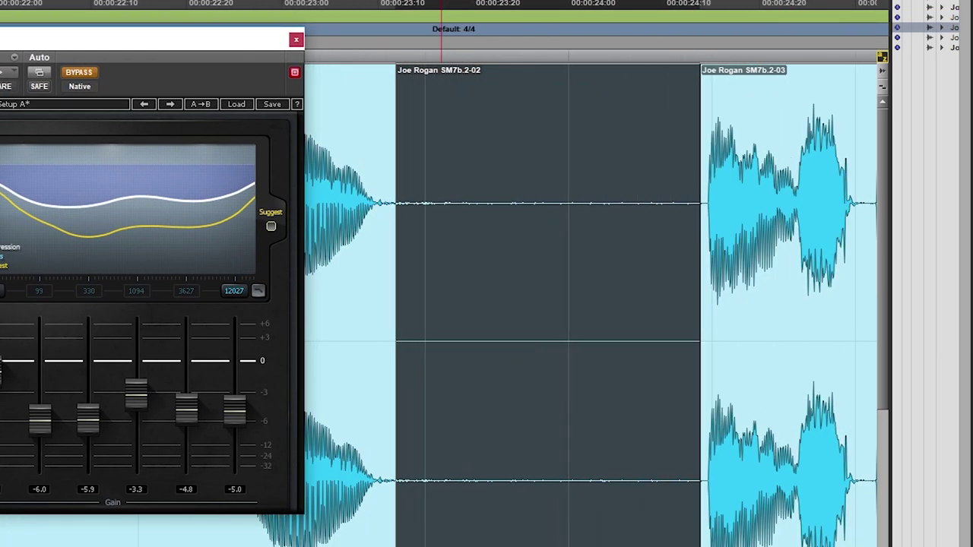
pyautogui.click(81, 73)
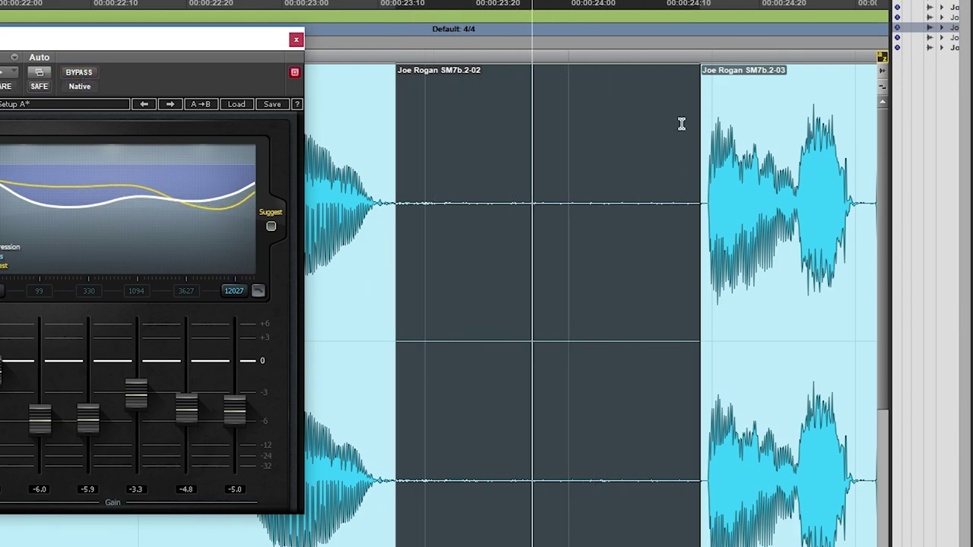
# - Set the WNS band gains to -4.1 at 12027, -5.2 at 3627 and -6.4 at 330, toggling bypass to compare
pyautogui.moveTo(235, 410); pyautogui.dragTo(235, 395)
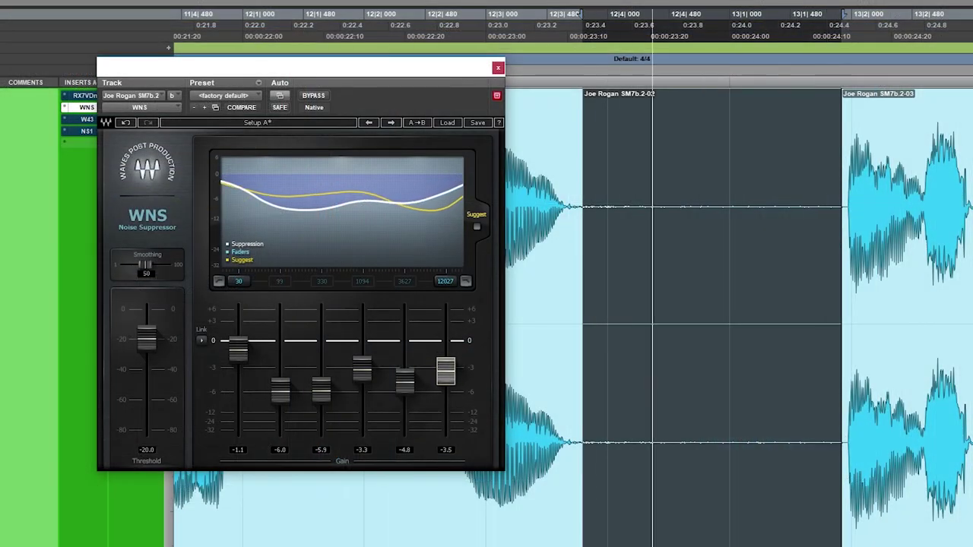
pyautogui.moveTo(445, 371); pyautogui.dragTo(411, 400)
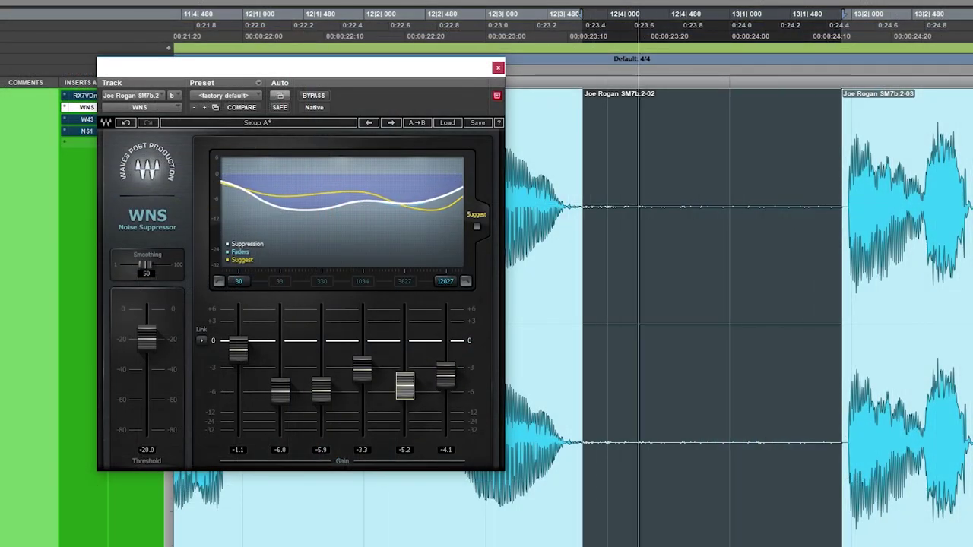
pyautogui.moveTo(322, 389); pyautogui.dragTo(322, 393)
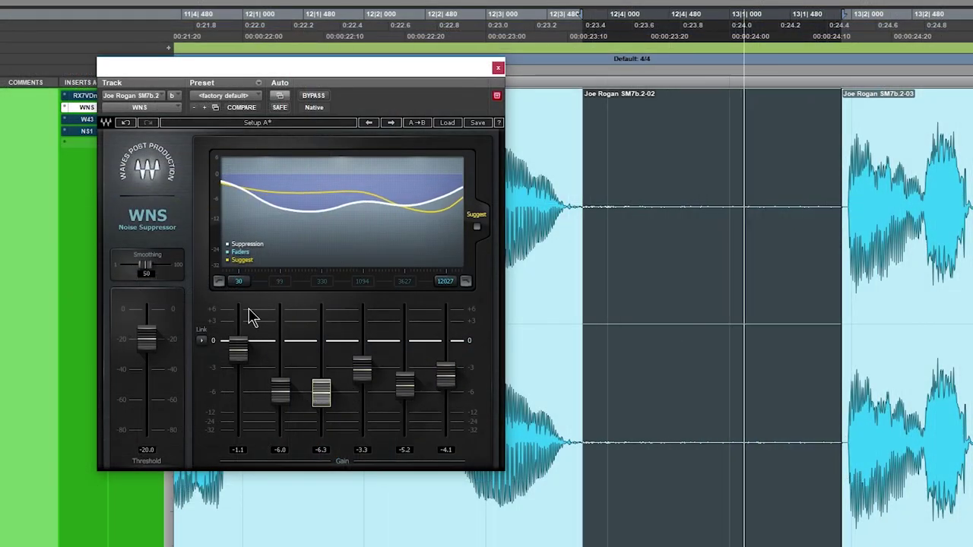
pyautogui.click(314, 96)
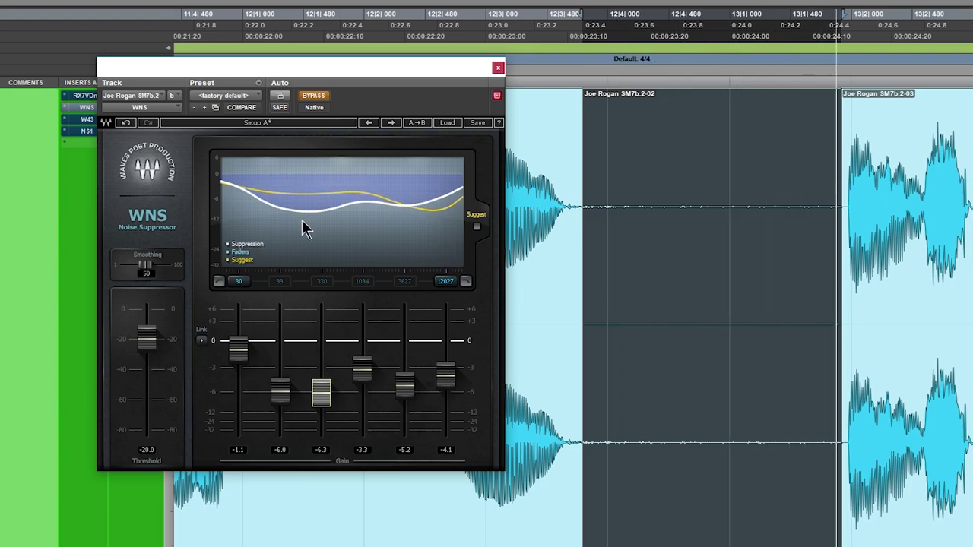
pyautogui.click(314, 96)
pyautogui.moveTo(320, 392); pyautogui.dragTo(321, 393)
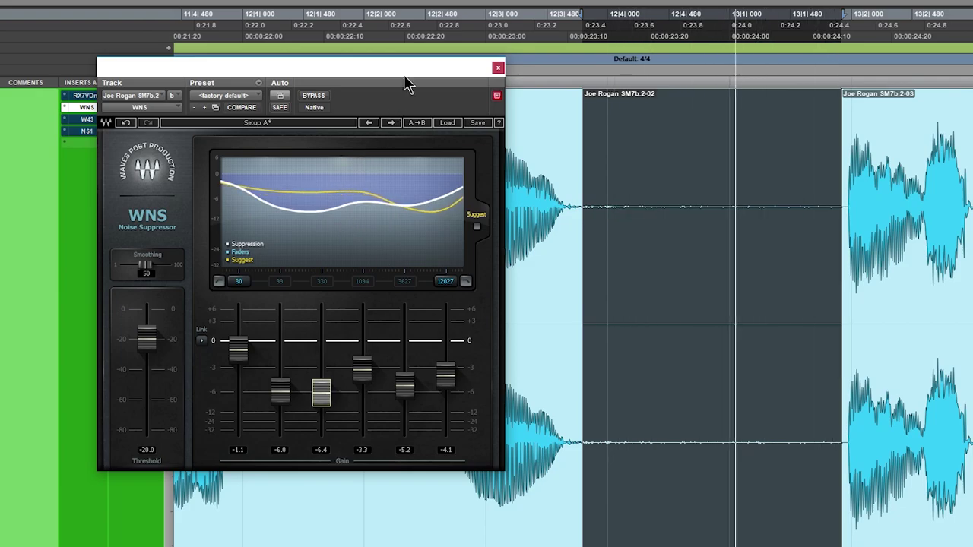
# - Stop playback, close WNS and open the W43 insert on the voice track, placing its window clear of the inserts
pyautogui.moveTo(404, 74); pyautogui.dragTo(397, 75)
pyautogui.press('space')
pyautogui.click(492, 67)
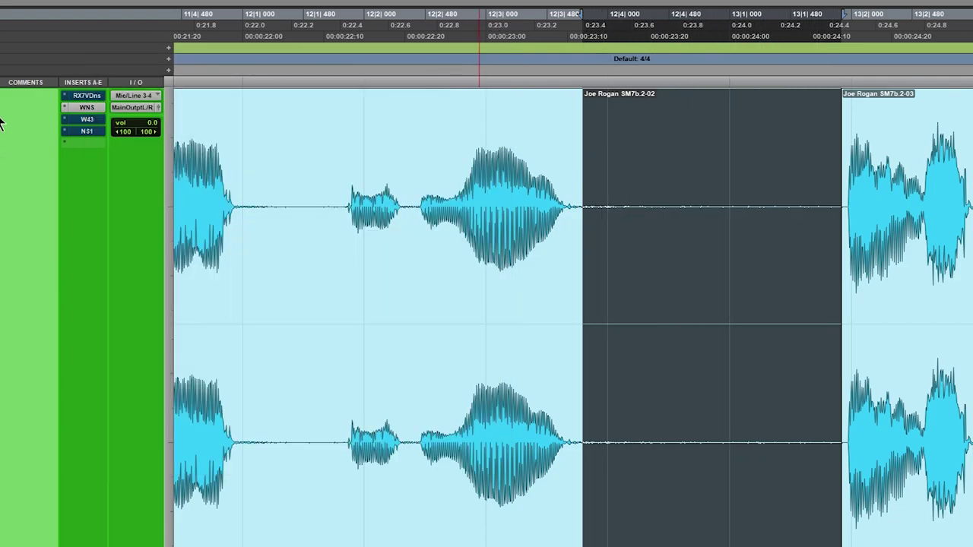
pyautogui.click(77, 107)
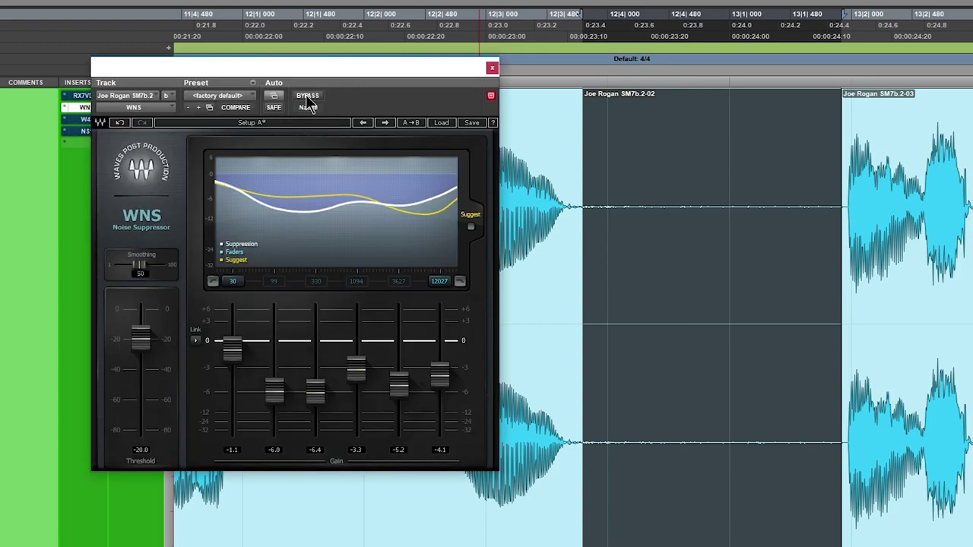
pyautogui.click(492, 68)
pyautogui.click(86, 120)
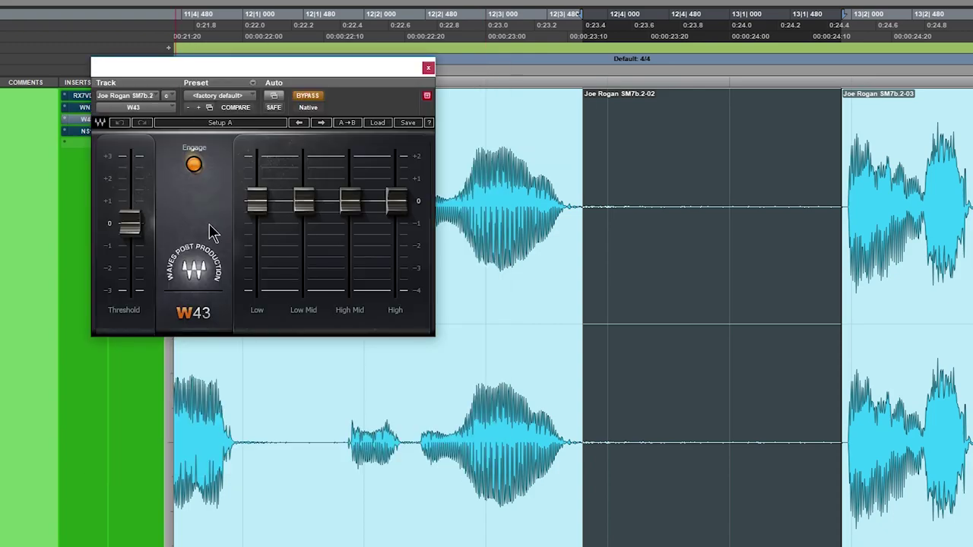
pyautogui.moveTo(322, 69); pyautogui.dragTo(709, 104)
# - Take W43 out of bypass and lower Low to about -0.8, Low Mid to -1.6, High Mid to -0.5 and High to -2
pyautogui.press('space')
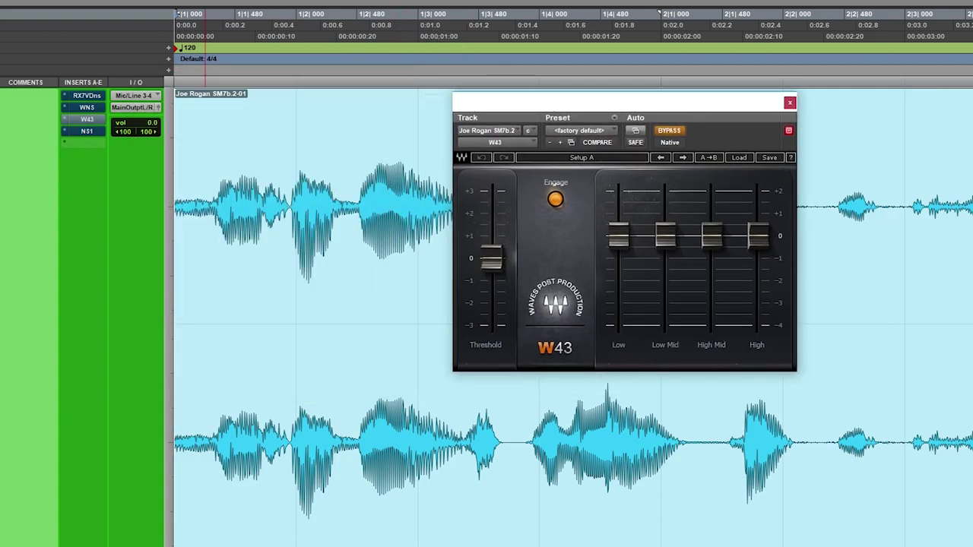
pyautogui.press('r')
pyautogui.press('r')
pyautogui.press('r')
pyautogui.press('r')
pyautogui.moveTo(514, 108)
pyautogui.mouseDown()
pyautogui.moveTo(516, 126)
pyautogui.moveTo(524, 122)
pyautogui.mouseUp()
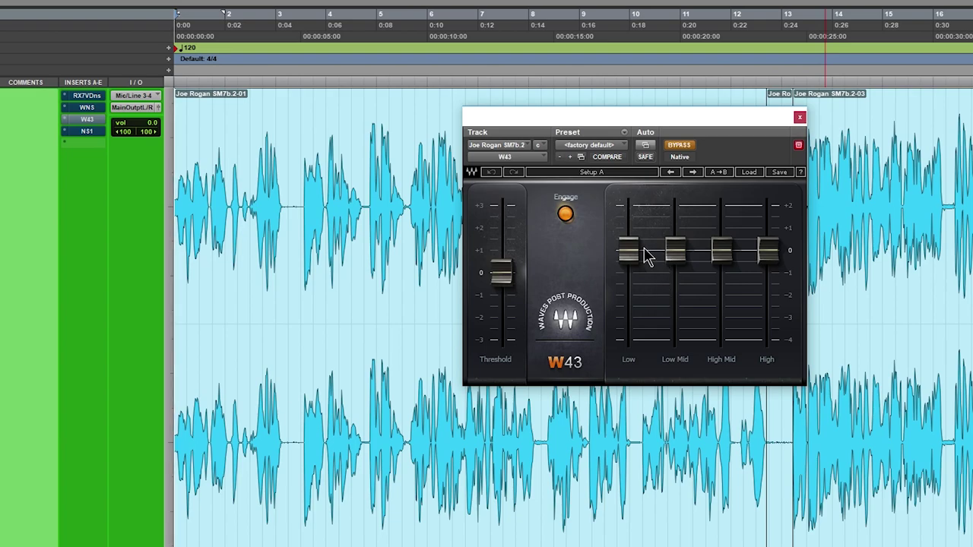
pyautogui.moveTo(675, 251); pyautogui.dragTo(675, 254)
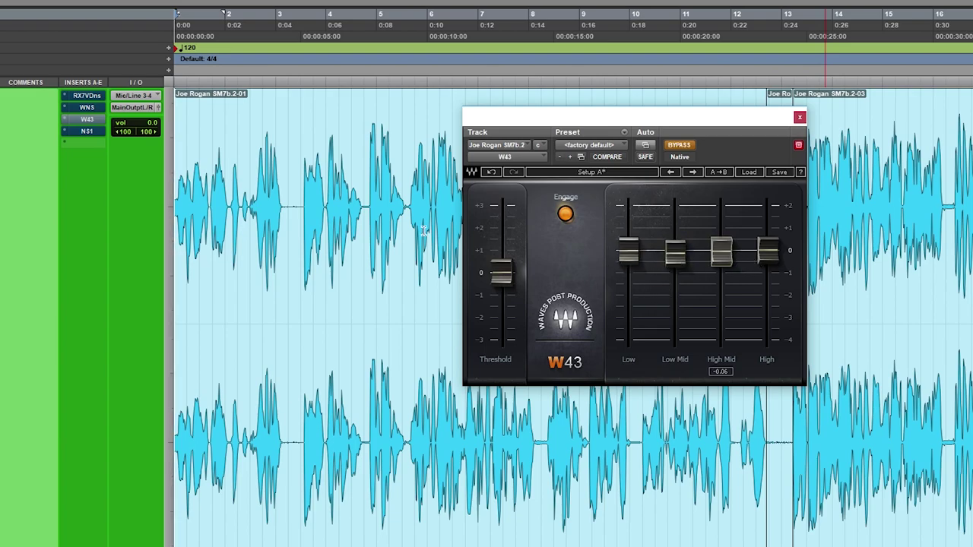
pyautogui.click(679, 145)
pyautogui.moveTo(628, 242); pyautogui.dragTo(629, 267)
pyautogui.moveTo(722, 253); pyautogui.dragTo(767, 293)
pyautogui.moveTo(667, 257); pyautogui.dragTo(669, 285)
# - Select the short noise-only clip for playback and lower the W43 High Mid, High and Low Mid faders further
pyautogui.moveTo(717, 127); pyautogui.dragTo(378, 138)
pyautogui.click(777, 464)
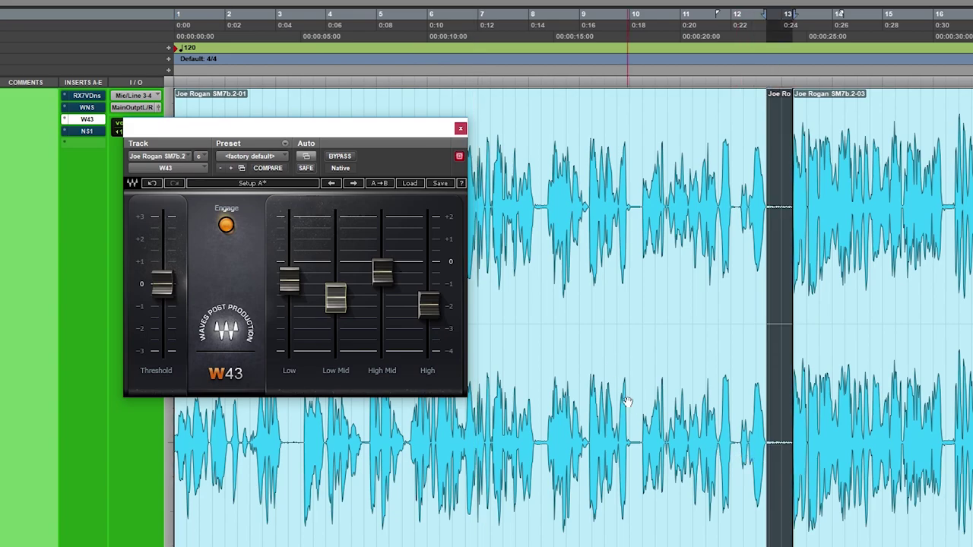
pyautogui.scroll(5, 538, 377)
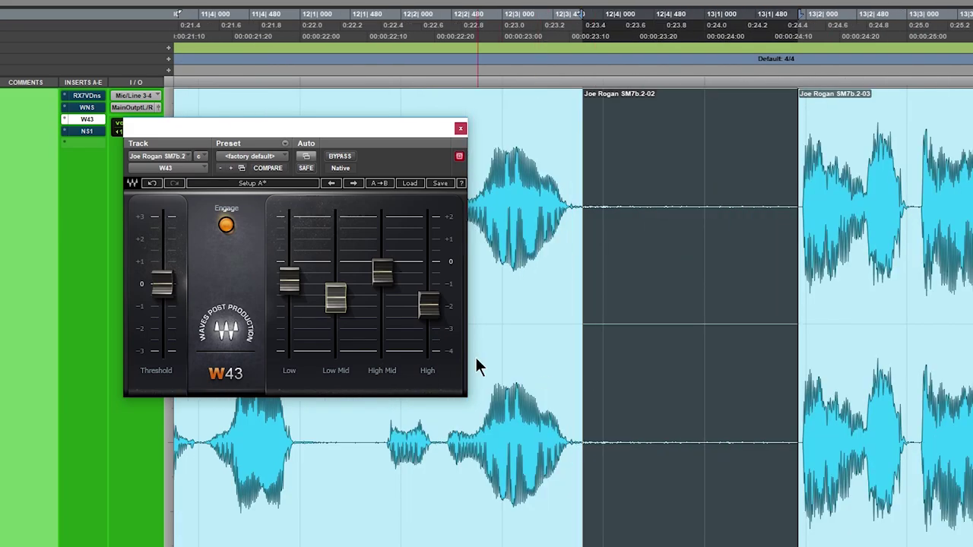
pyautogui.moveTo(382, 271); pyautogui.dragTo(389, 323)
pyautogui.moveTo(451, 329)
pyautogui.mouseDown()
pyautogui.moveTo(451, 260)
pyautogui.moveTo(451, 331)
pyautogui.mouseUp()
pyautogui.moveTo(329, 323)
pyautogui.mouseDown()
pyautogui.moveTo(328, 230)
pyautogui.moveTo(328, 332)
pyautogui.mouseUp()
# - Set W43's threshold to about +1.2, Low to -0.18, Low Mid to about -1.9, High Mid to -2.30 and High to about -2.3
pyautogui.moveTo(99, 302); pyautogui.dragTo(99, 266)
pyautogui.moveTo(254, 301); pyautogui.dragTo(266, 274)
pyautogui.moveTo(327, 330)
pyautogui.mouseDown()
pyautogui.moveTo(327, 228)
pyautogui.moveTo(328, 329)
pyautogui.mouseUp()
pyautogui.moveTo(389, 323); pyautogui.dragTo(389, 347)
pyautogui.moveTo(450, 330); pyautogui.dragTo(451, 342)
pyautogui.moveTo(396, 361); pyautogui.dragTo(397, 351)
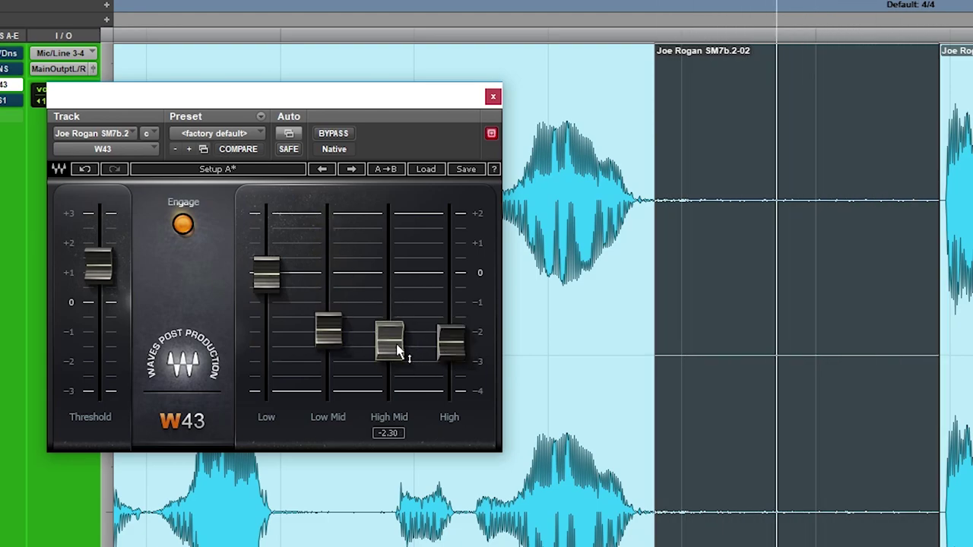
pyautogui.click(327, 328)
pyautogui.click(266, 276)
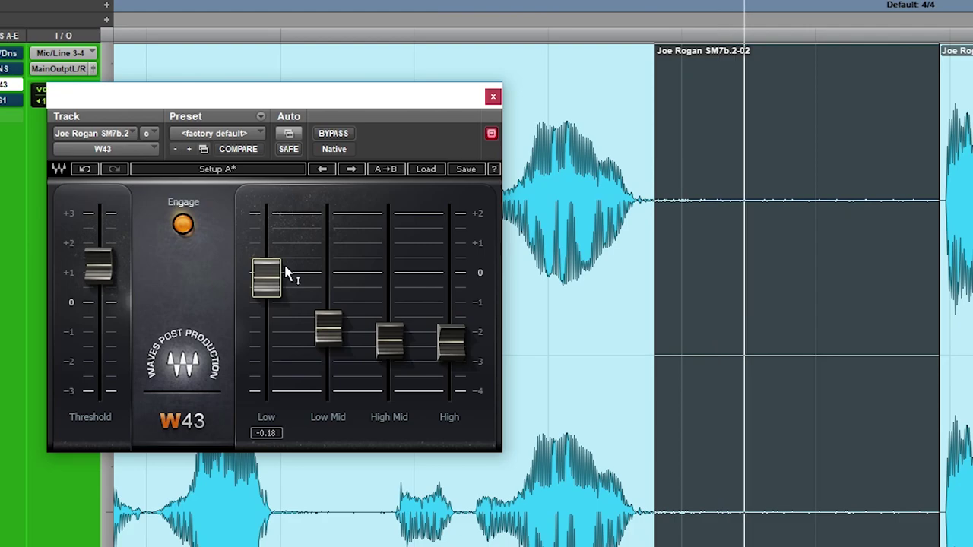
# - Toggle W43's bypass during playback to compare the noise, and close the plug-in window
pyautogui.click(334, 134)
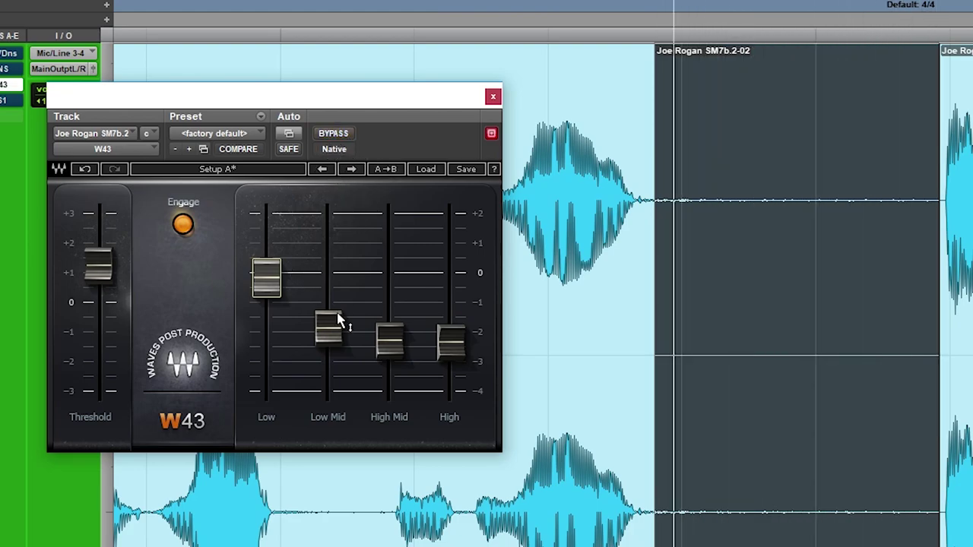
pyautogui.click(333, 134)
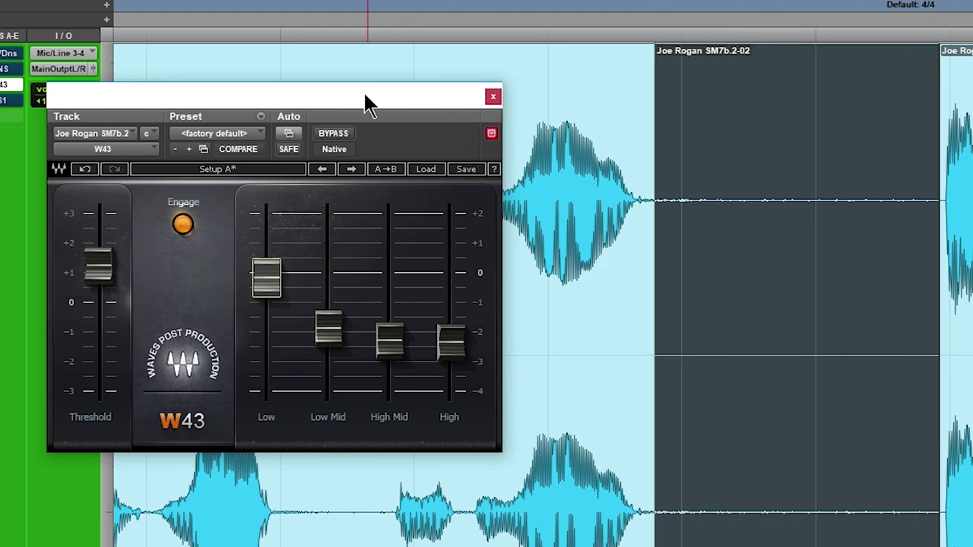
pyautogui.moveTo(365, 98); pyautogui.dragTo(490, 68)
pyautogui.click(610, 68)
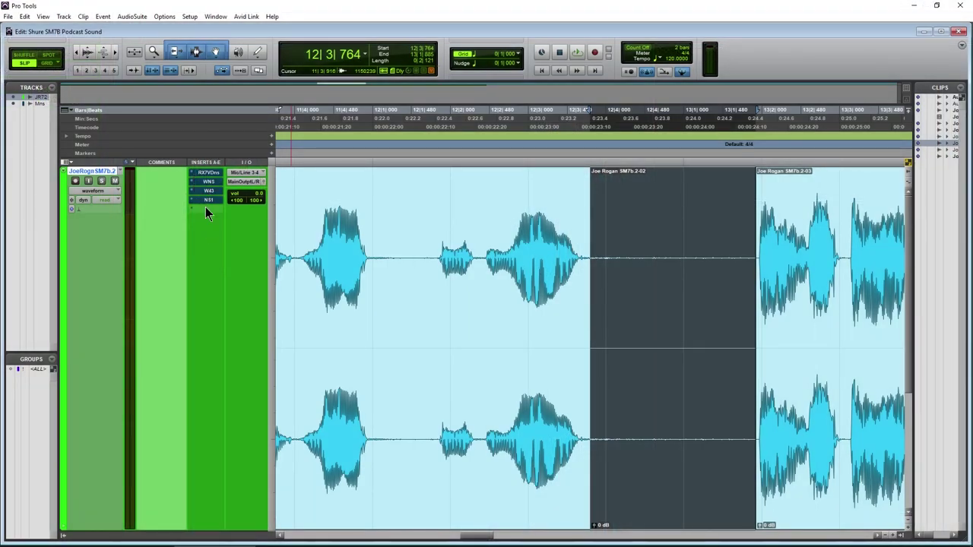
# - Open the NS1 Noise Suppressor insert and play the voice track from the session start with NS1 bypassed
pyautogui.click(210, 200)
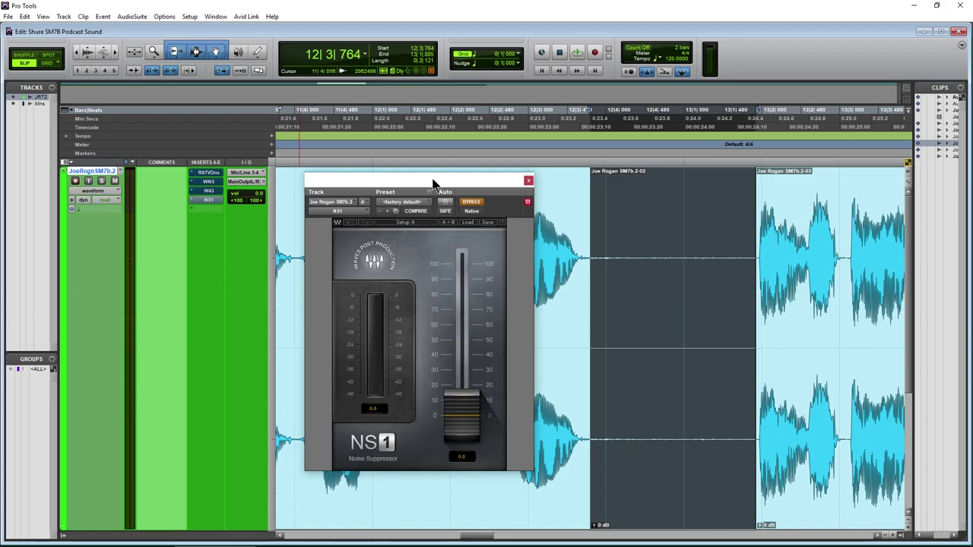
pyautogui.moveTo(434, 183); pyautogui.dragTo(502, 193)
pyautogui.click(542, 70)
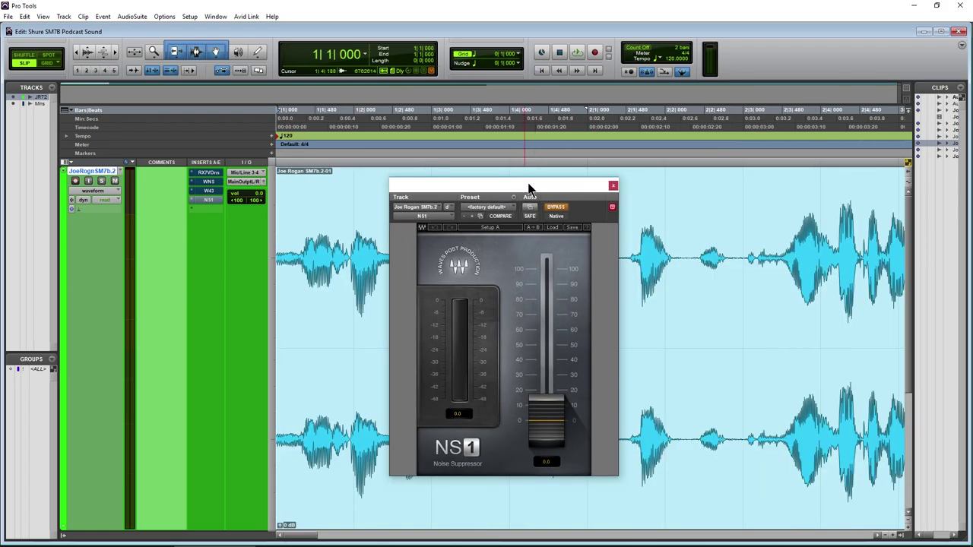
pyautogui.moveTo(553, 405)
pyautogui.mouseDown()
pyautogui.moveTo(554, 266)
pyautogui.moveTo(554, 410)
pyautogui.mouseUp()
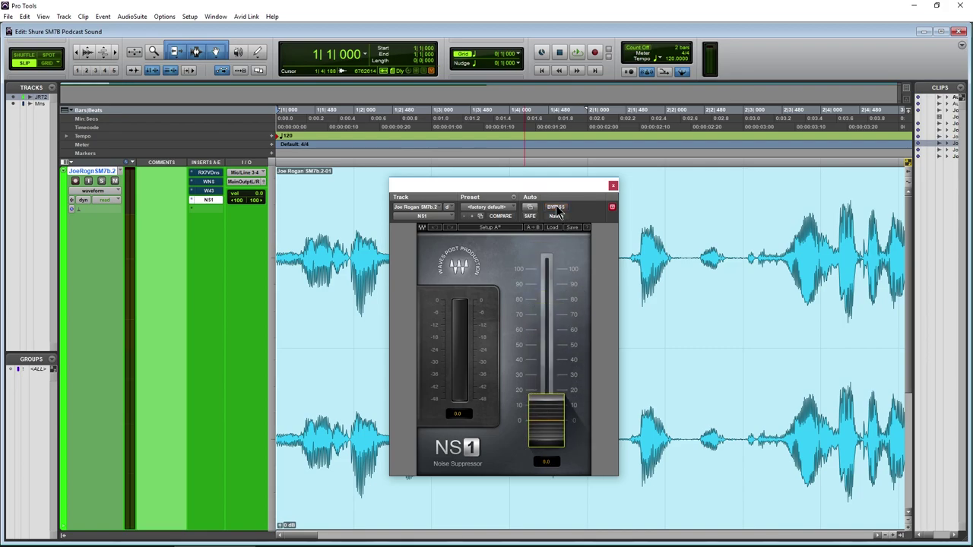
pyautogui.press('space')
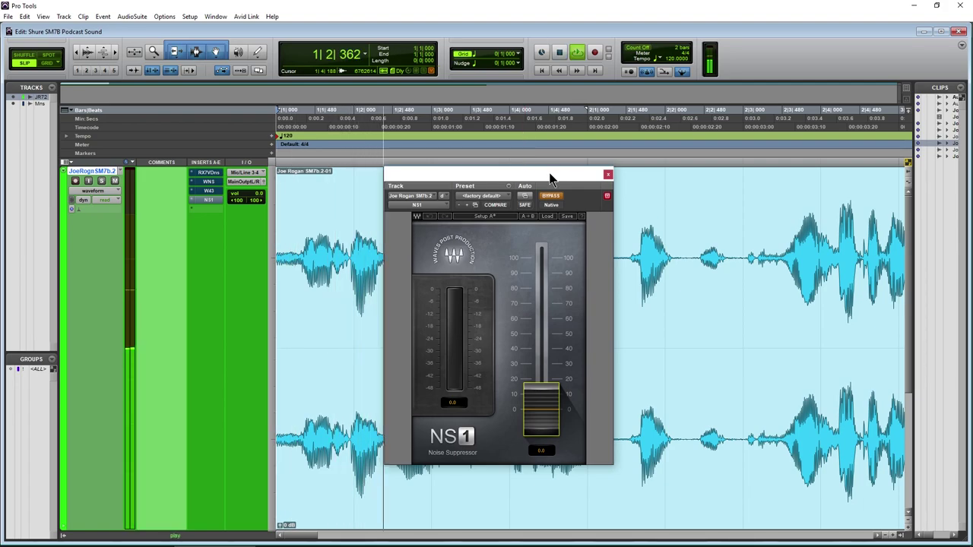
pyautogui.moveTo(555, 190); pyautogui.dragTo(373, 176)
pyautogui.hotkey('ctrl', '[')
pyautogui.hotkey('ctrl', '[')
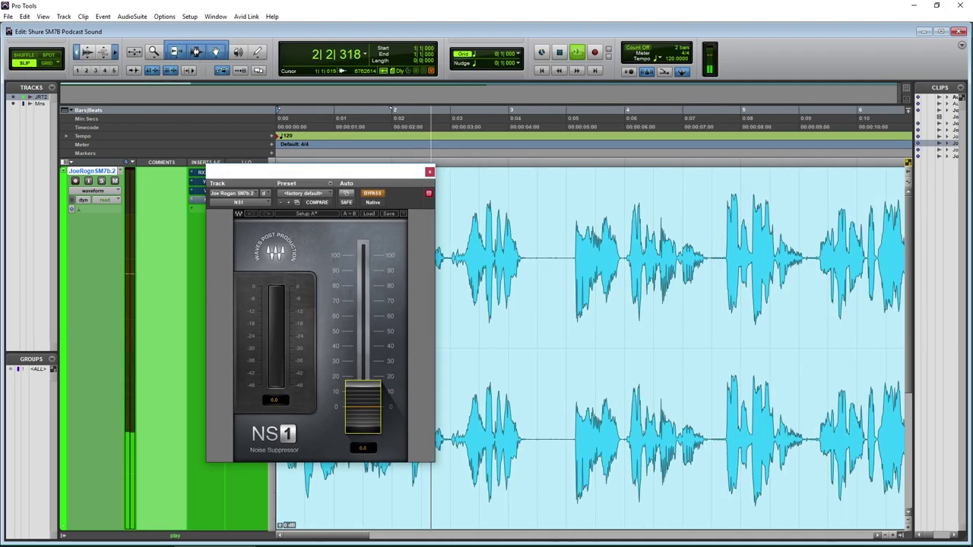
# - Take NS1 out of bypass, raise its fader to 100 during playback and stop the transport
pyautogui.click(372, 193)
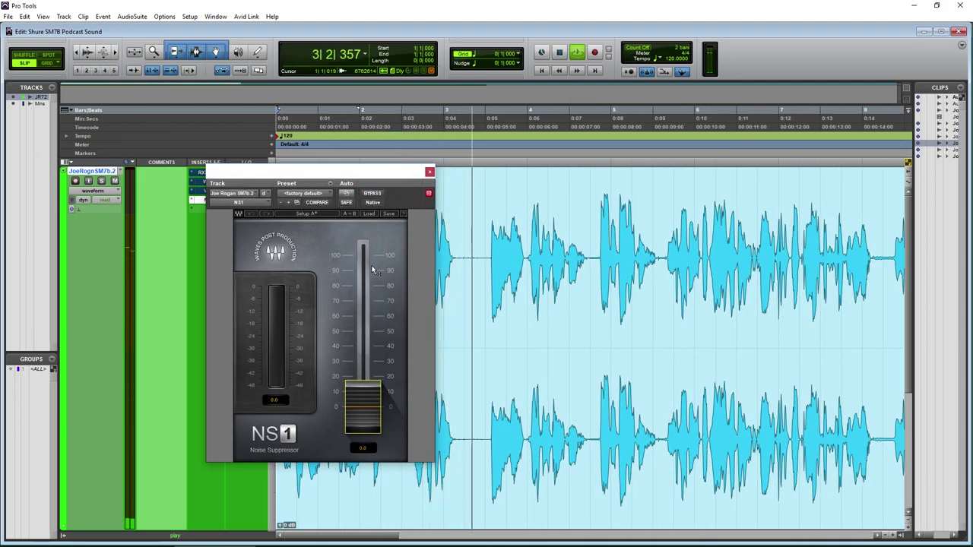
pyautogui.moveTo(382, 399); pyautogui.dragTo(351, 388)
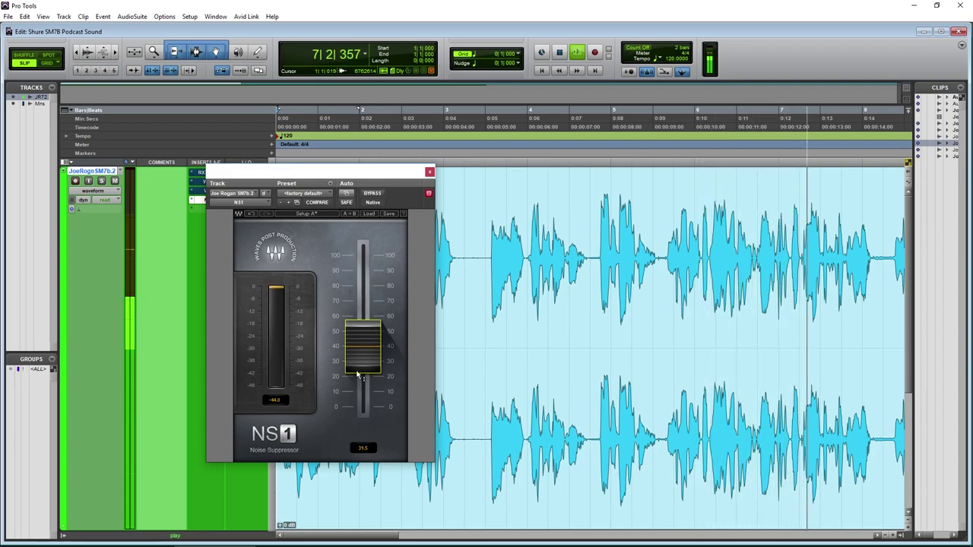
pyautogui.moveTo(359, 354); pyautogui.dragTo(354, 325)
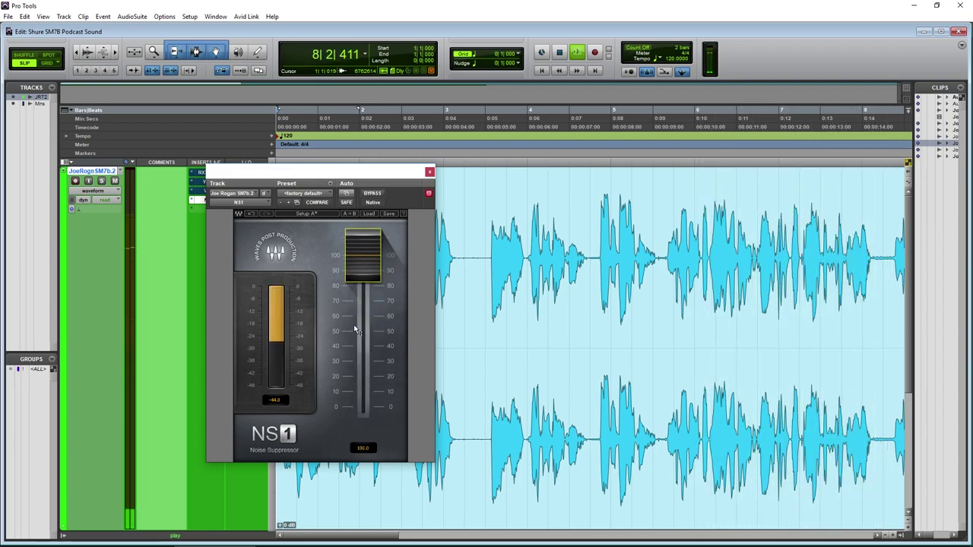
pyautogui.press('space')
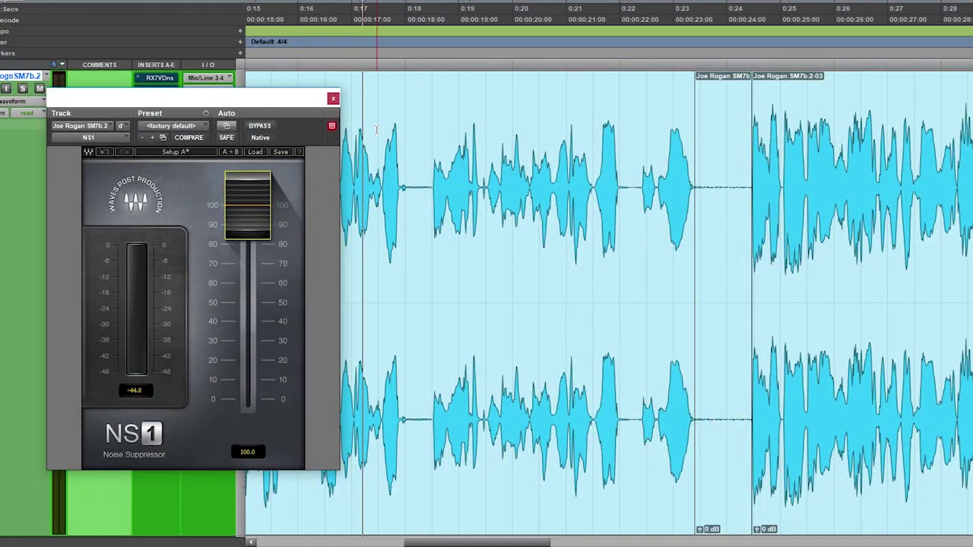
# - Play the first voice clip again from about 17 seconds and lower the NS1 fader to 29.3
pyautogui.moveTo(192, 105); pyautogui.dragTo(202, 95)
pyautogui.press('space')
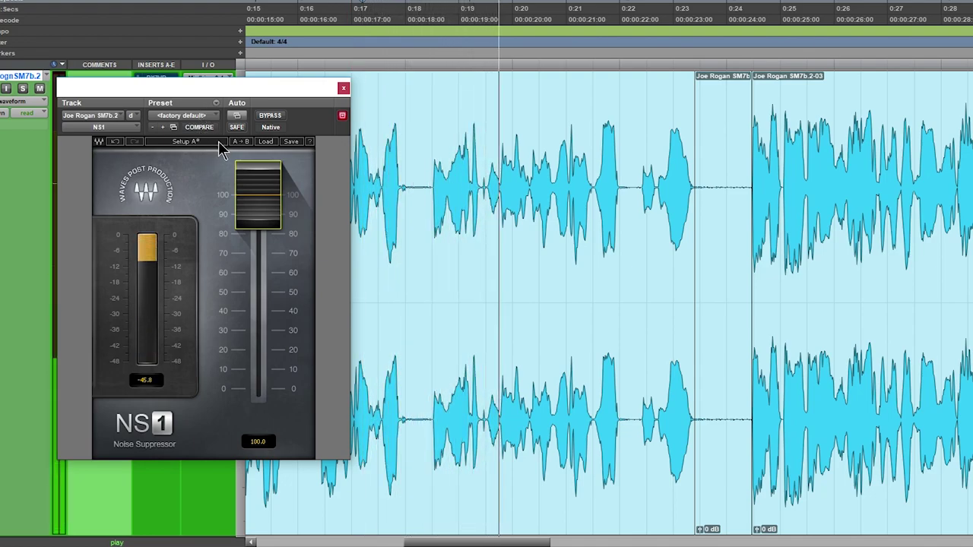
pyautogui.moveTo(261, 170); pyautogui.dragTo(264, 325)
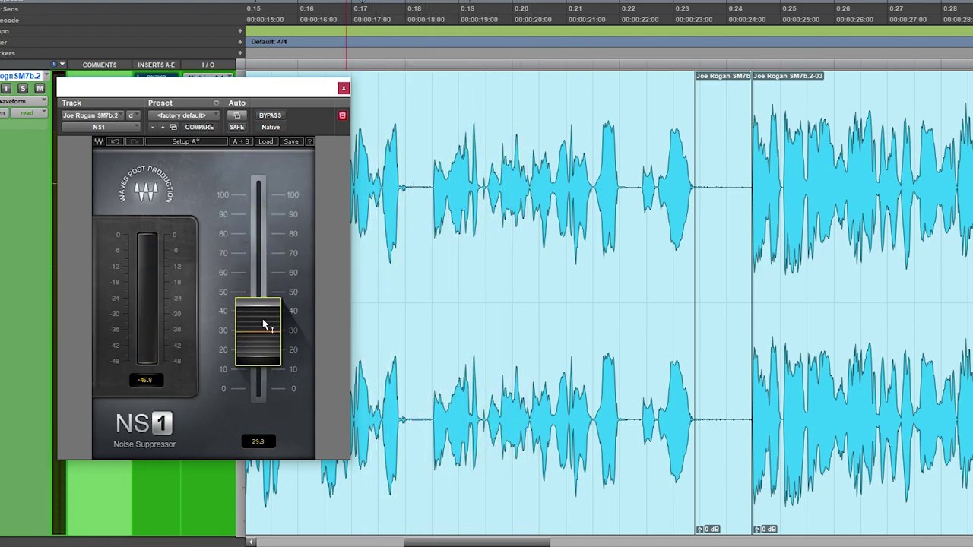
# - Select the short noise-only clip and, during its playback, drop the NS1 fader to 0 and raise it to 15.3
pyautogui.click(743, 446)
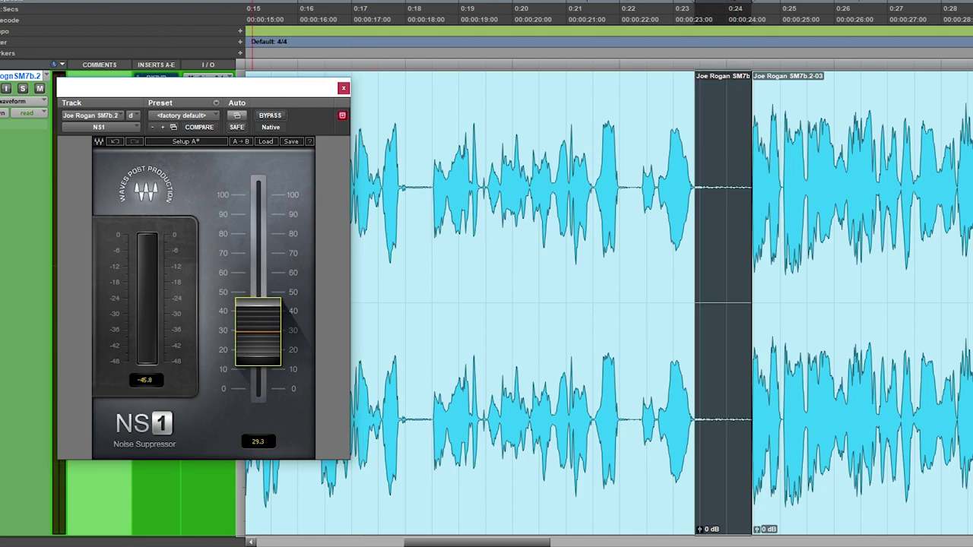
pyautogui.scroll(5, 708, 304)
pyautogui.moveTo(152, 90); pyautogui.dragTo(234, 68)
pyautogui.moveTo(330, 352); pyautogui.dragTo(340, 376)
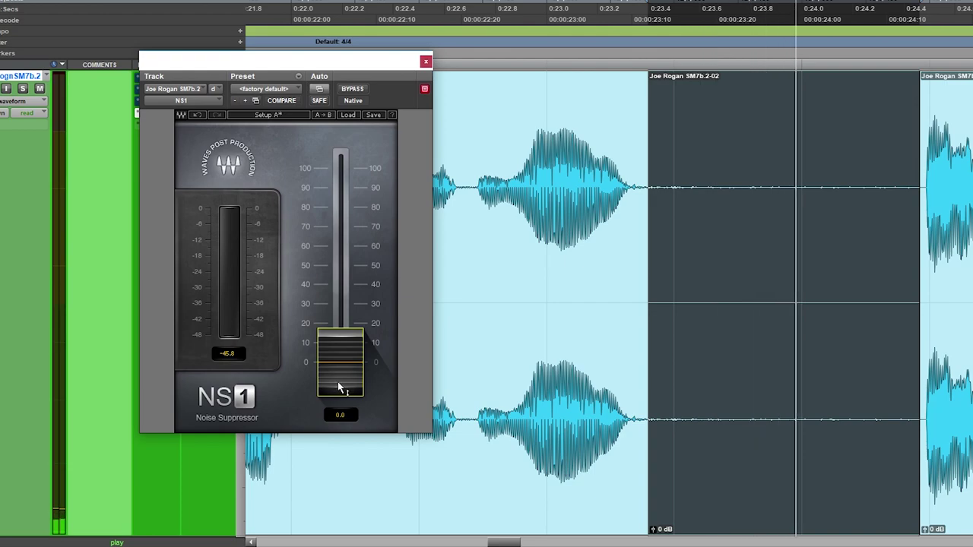
pyautogui.moveTo(336, 366); pyautogui.dragTo(336, 337)
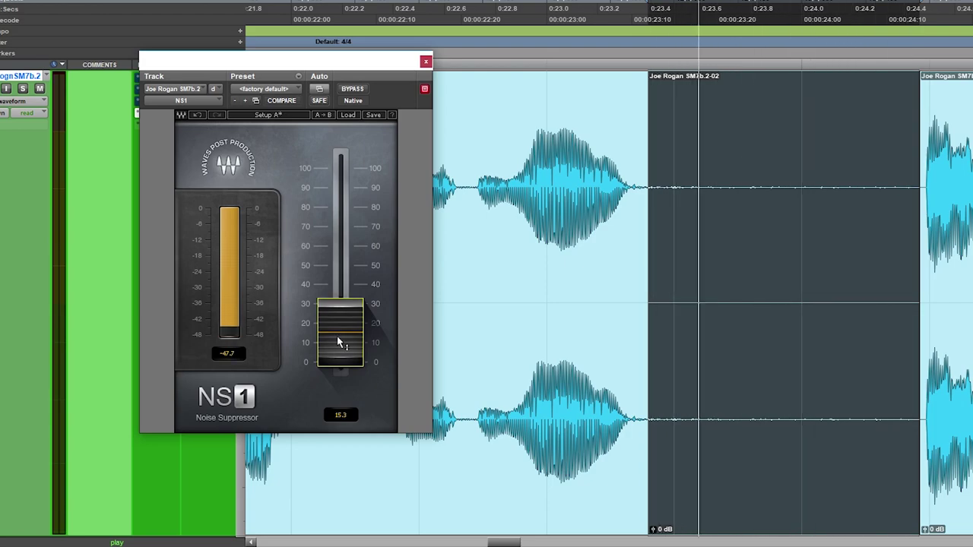
# - Switch NS1's bypass on, off and on again while the noise-only clip loops to compare the background noise
pyautogui.click(354, 90)
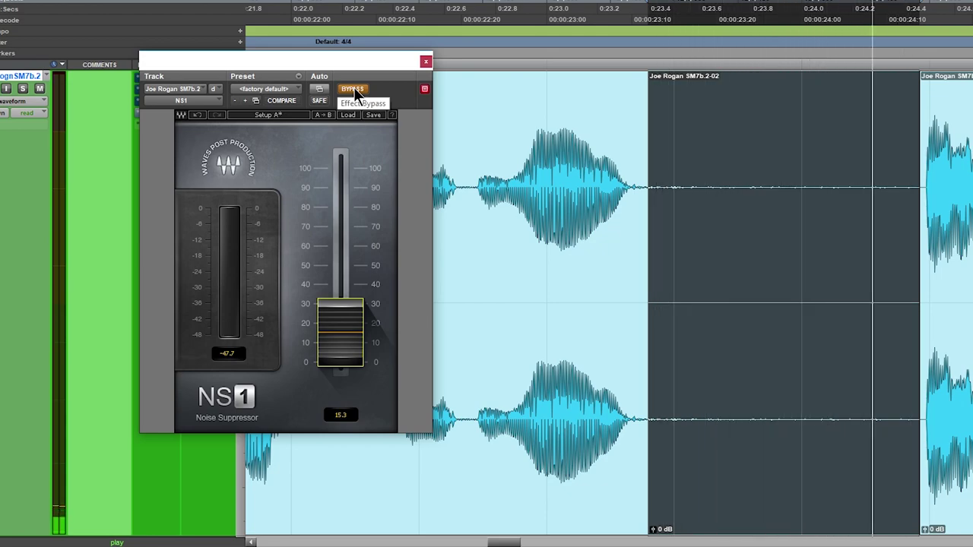
pyautogui.click(354, 92)
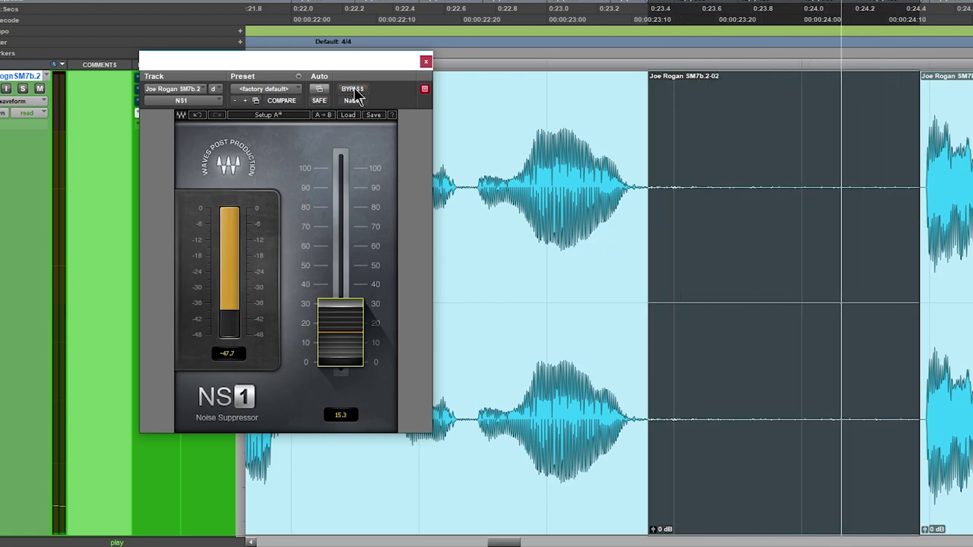
pyautogui.click(354, 91)
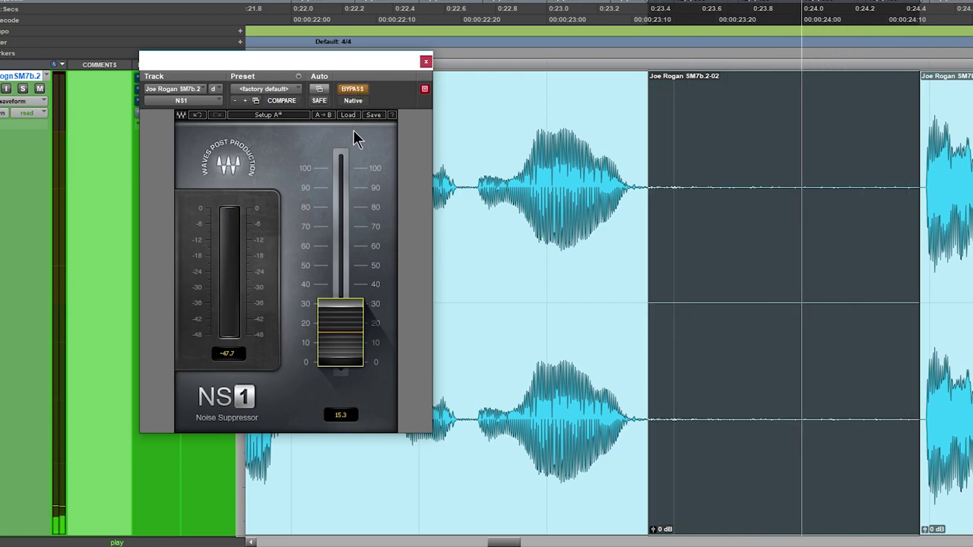
# - Play the voice from just before the noise-only clip, raise the NS1 fader to 30.0 and move its window off the waveform
pyautogui.click(485, 13)
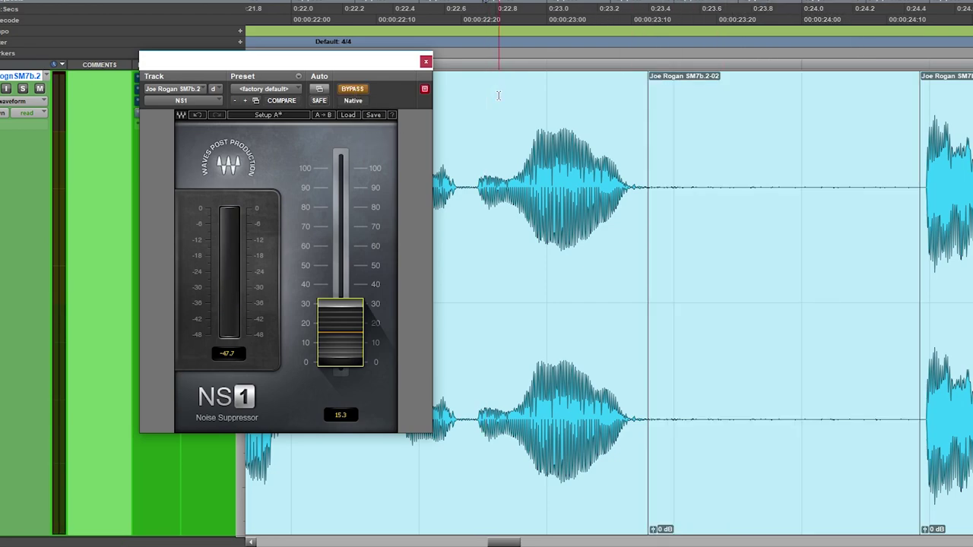
pyautogui.press('space')
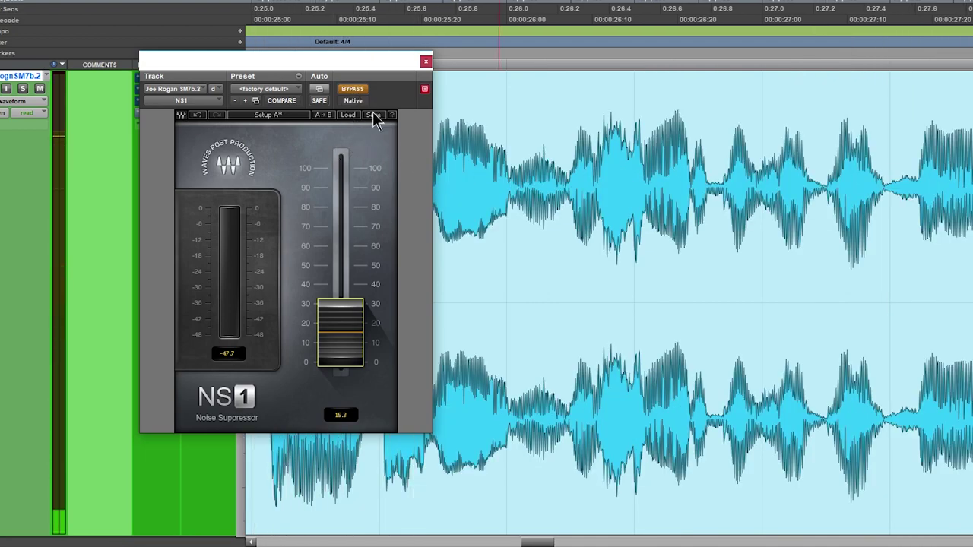
pyautogui.press('space')
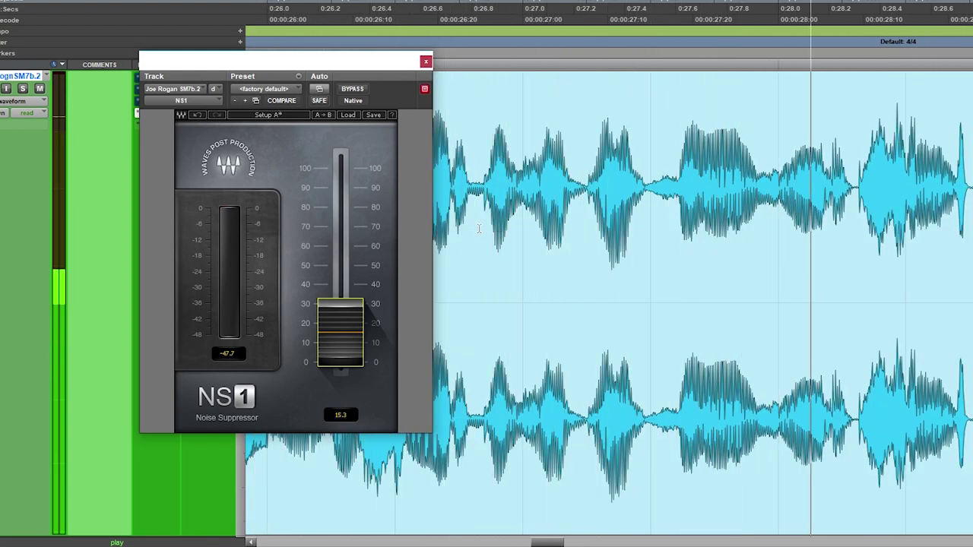
pyautogui.moveTo(342, 319); pyautogui.dragTo(346, 291)
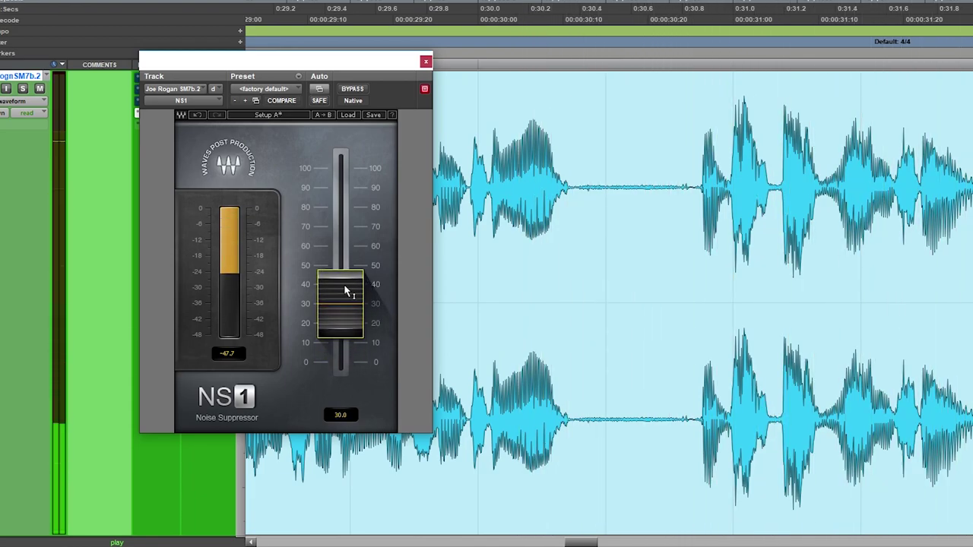
pyautogui.moveTo(297, 61); pyautogui.dragTo(181, 7)
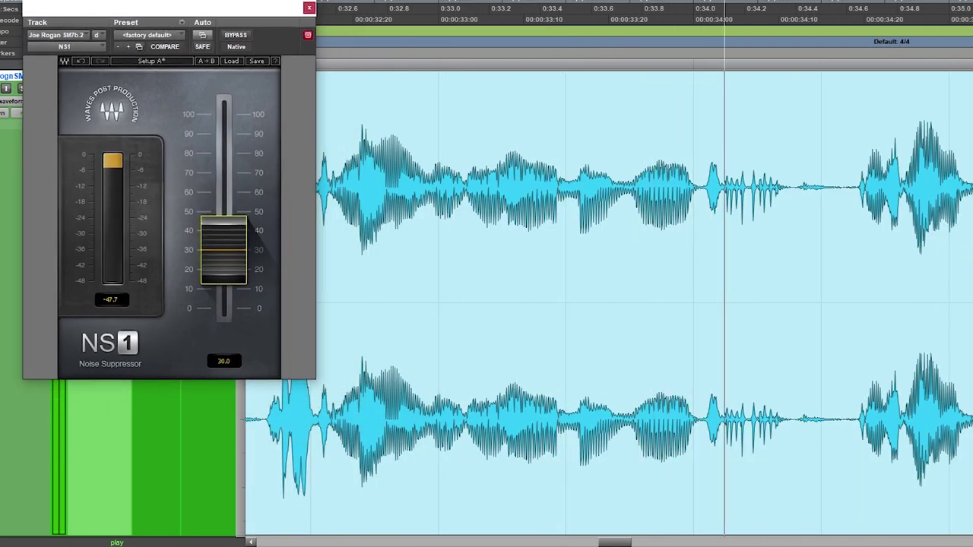
# - Compare the third voice clip with NS1 bypassed and active during playback, and stop the transport
pyautogui.hotkey('ctrl', '[')
pyautogui.hotkey('ctrl', '[')
pyautogui.hotkey('ctrl', '[')
pyautogui.click(236, 35)
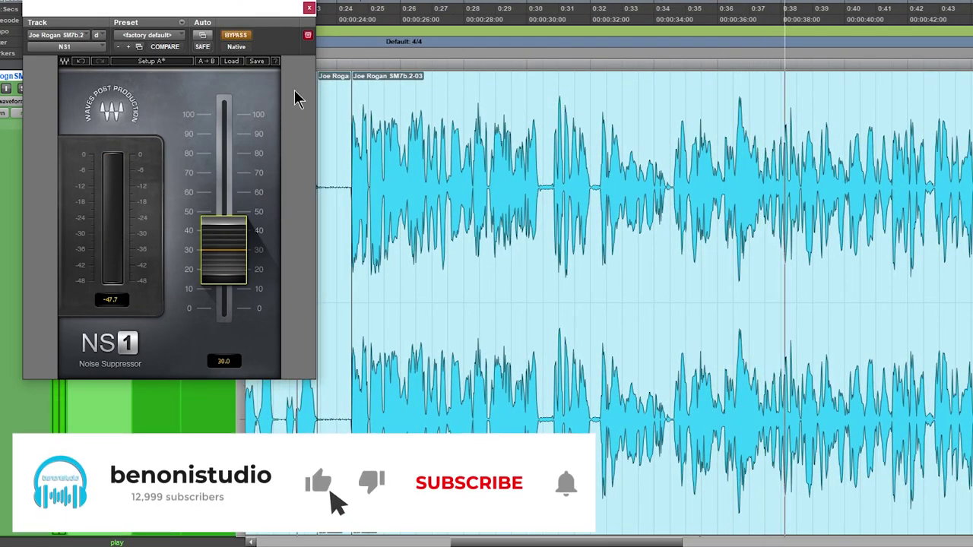
pyautogui.click(235, 35)
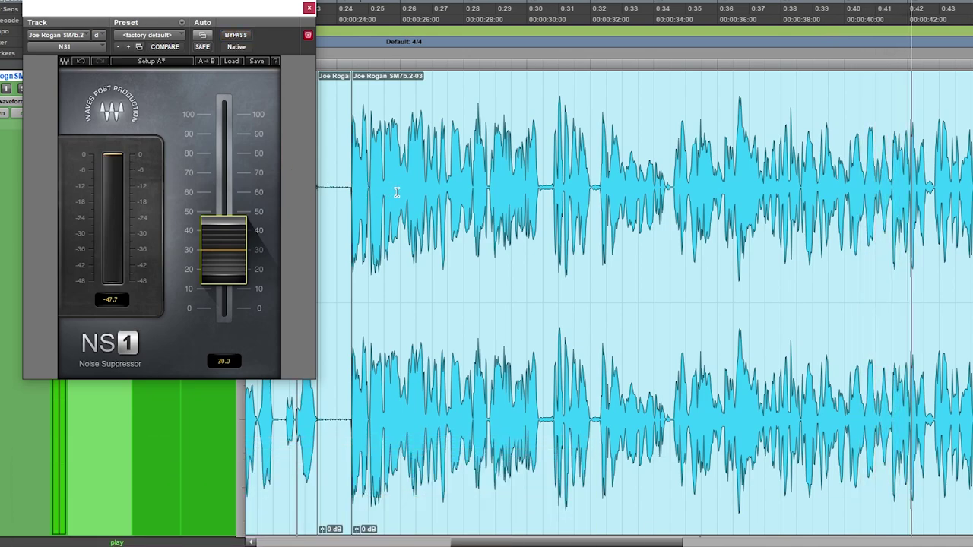
pyautogui.press('space')
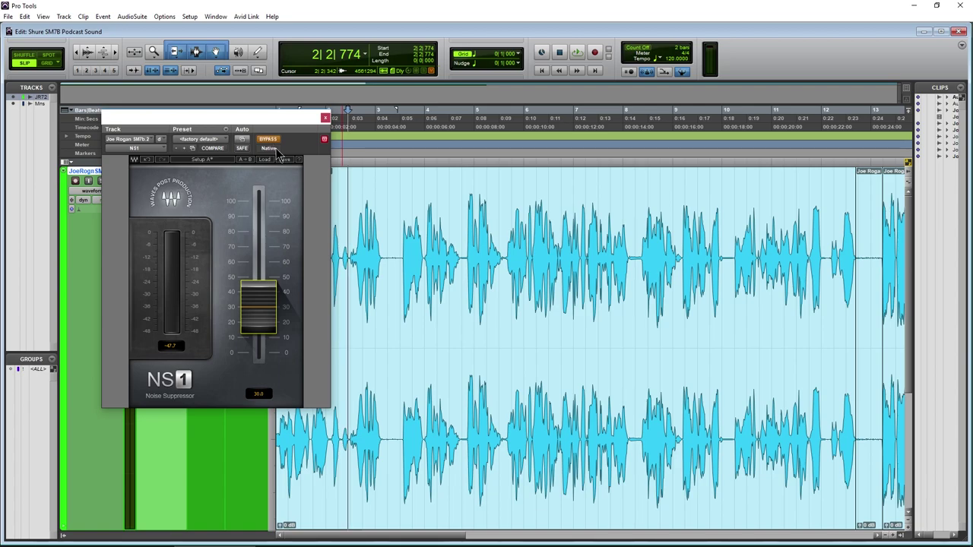
# - Play the first voice clip from early in bar 2 with NS1 bypassed, and again from the same point with NS1 active
pyautogui.press('space')
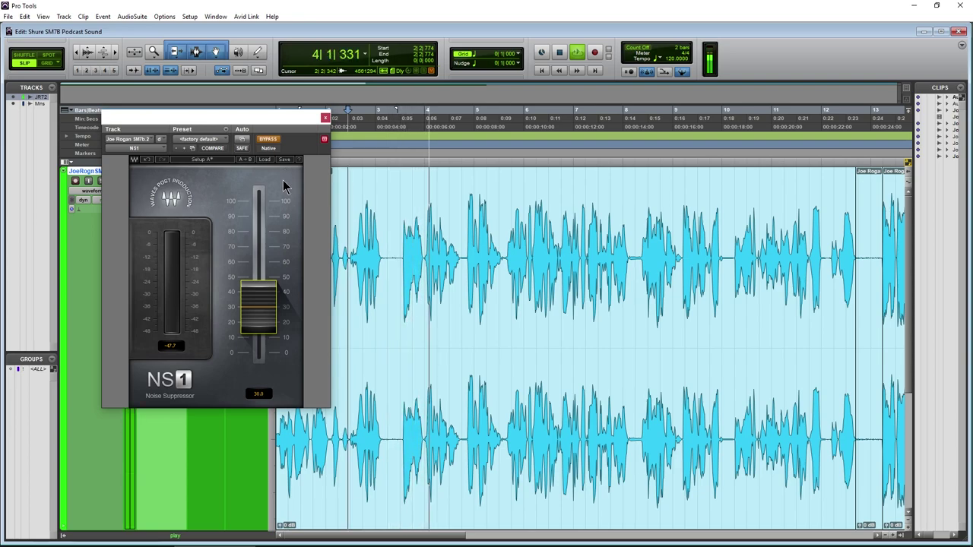
pyautogui.press('space')
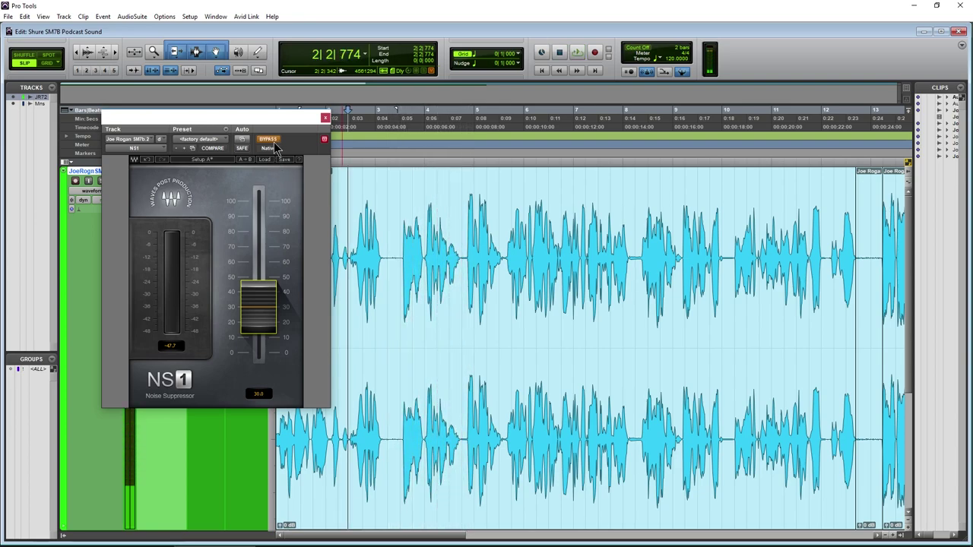
pyautogui.press('space')
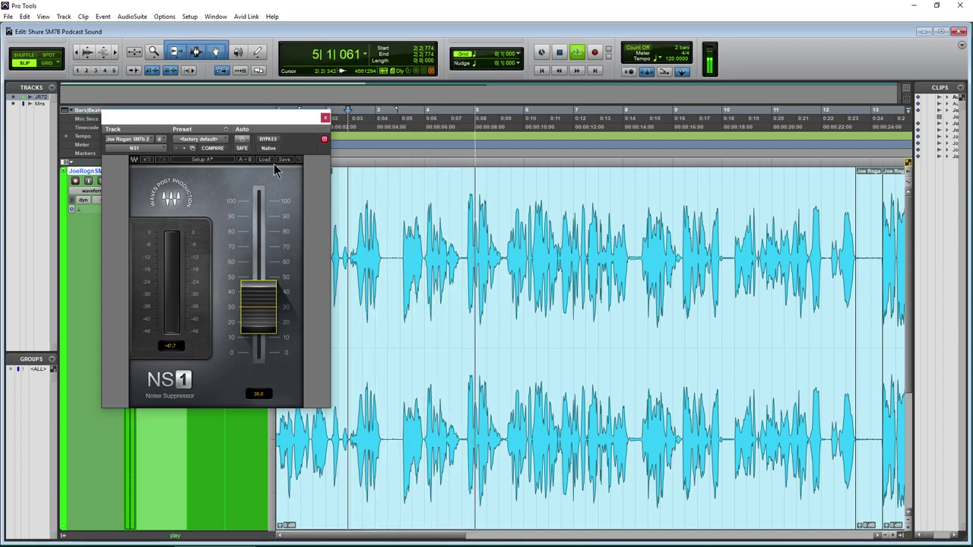
pyautogui.press('space')
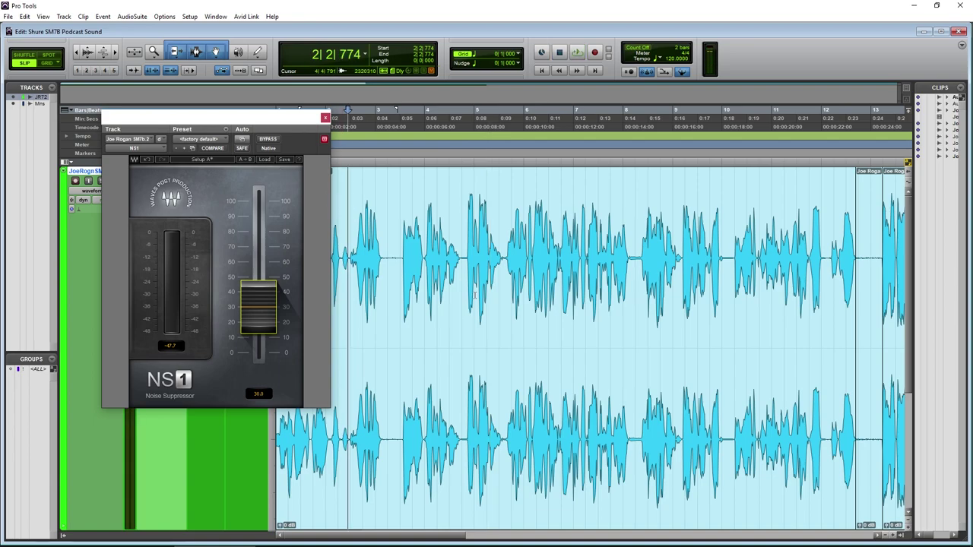
# - Raise the clip gain of the noise-only clip between the two voice clips to +31.1 dB and select that clip
pyautogui.hscroll(5, 567, 375)
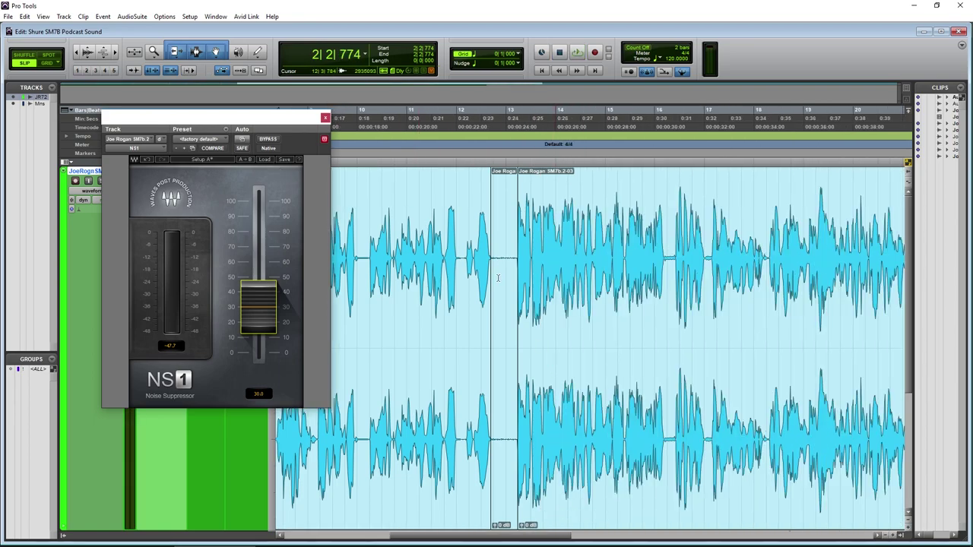
pyautogui.click(115, 53)
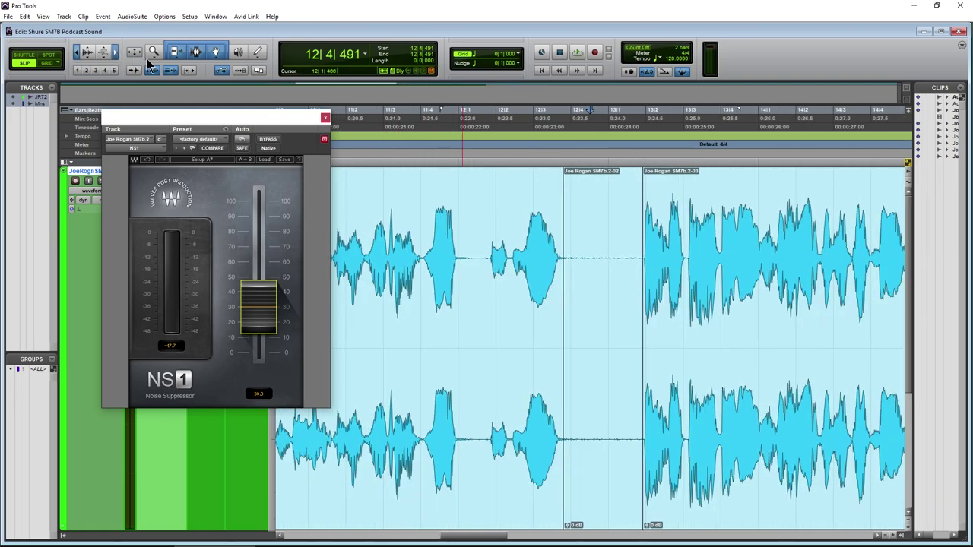
pyautogui.moveTo(550, 530); pyautogui.dragTo(544, 494)
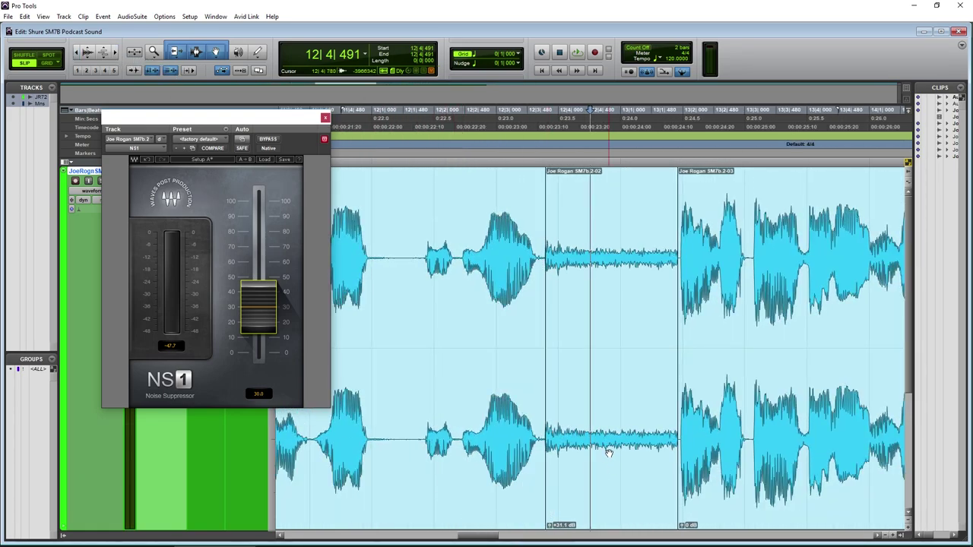
pyautogui.click(608, 456)
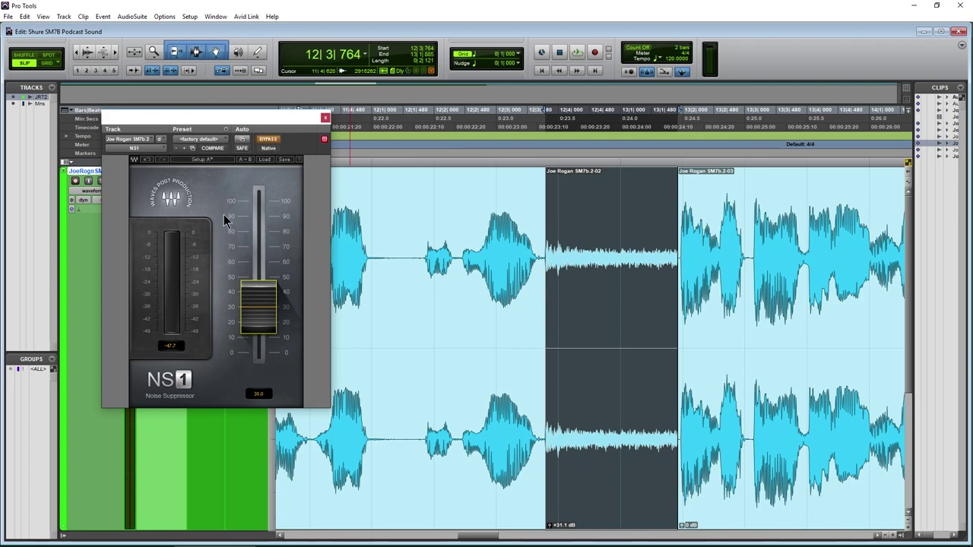
# - Take NS1 out of bypass, raise its fader to 100 while the amplified noise plays, and lower it to 82.8
pyautogui.click(268, 141)
pyautogui.moveTo(258, 304); pyautogui.dragTo(258, 196)
pyautogui.moveTo(262, 249); pyautogui.dragTo(259, 197)
pyautogui.moveTo(264, 239); pyautogui.dragTo(266, 210)
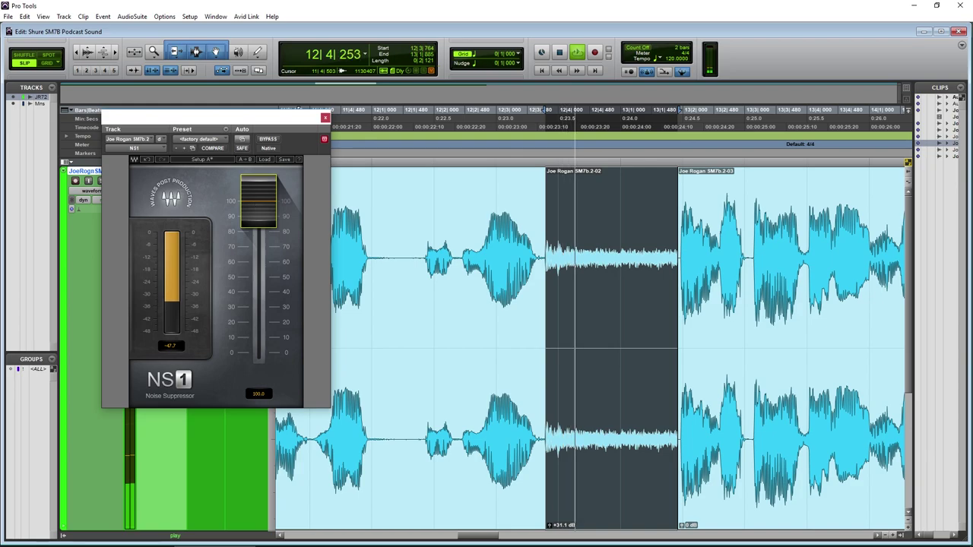
pyautogui.moveTo(250, 243); pyautogui.dragTo(250, 267)
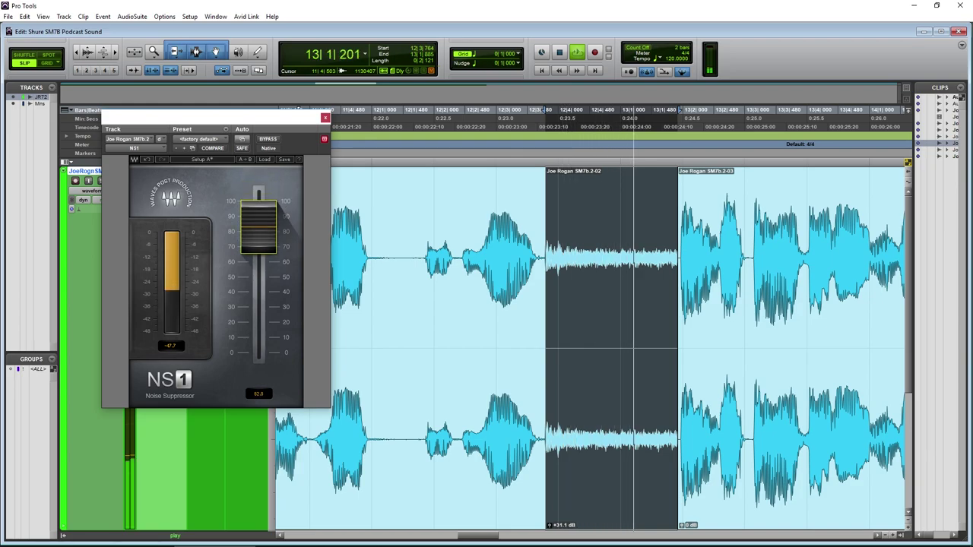
# - Reset the noise-only clip's gain to 0 dB and lower the NS1 fader to 52.3
pyautogui.keyDown('alt'); pyautogui.click(550, 526); pyautogui.keyUp('alt')
pyautogui.moveTo(251, 186); pyautogui.dragTo(251, 233)
pyautogui.moveTo(241, 124); pyautogui.dragTo(302, 155)
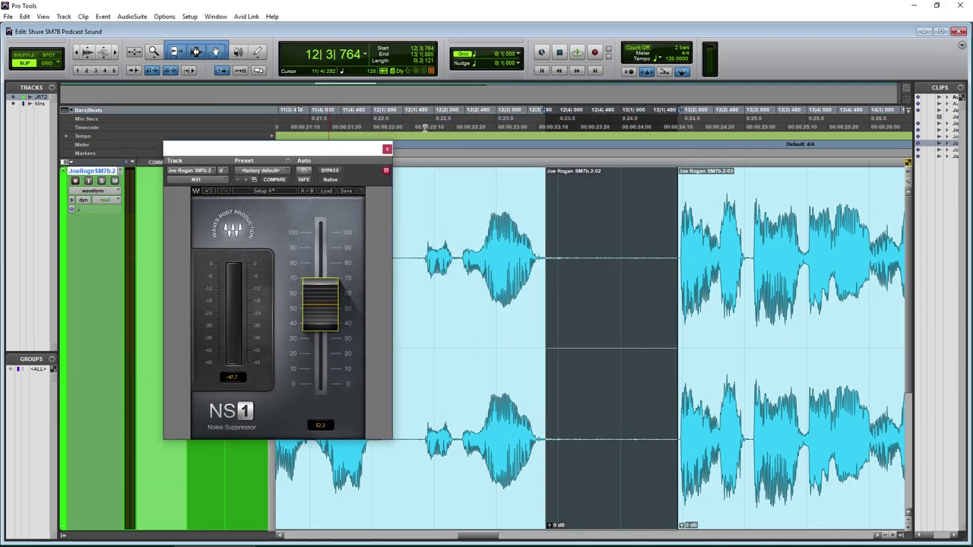
# - Return to the session start and move the NS1 window clear of the track's inserts, with the opening clips in view
pyautogui.click(541, 71)
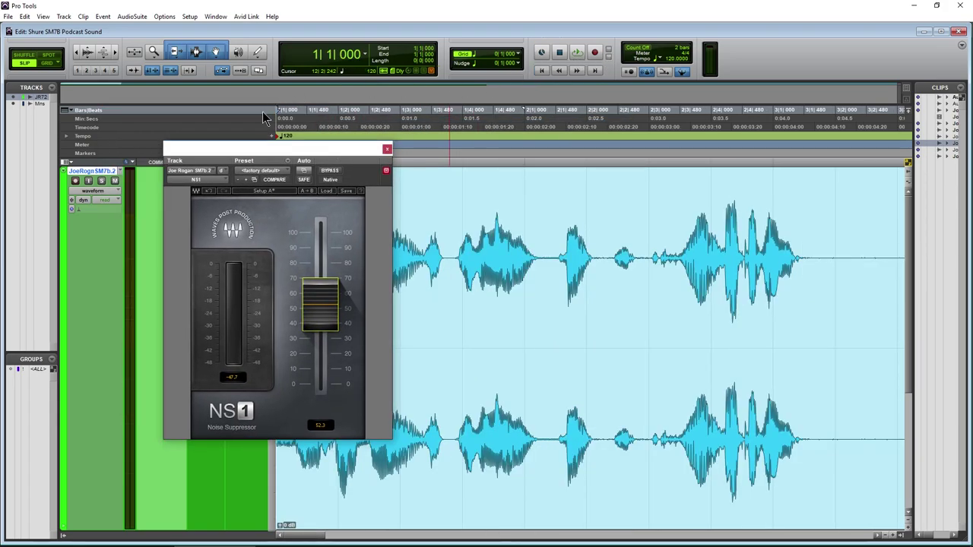
pyautogui.moveTo(247, 155); pyautogui.dragTo(378, 166)
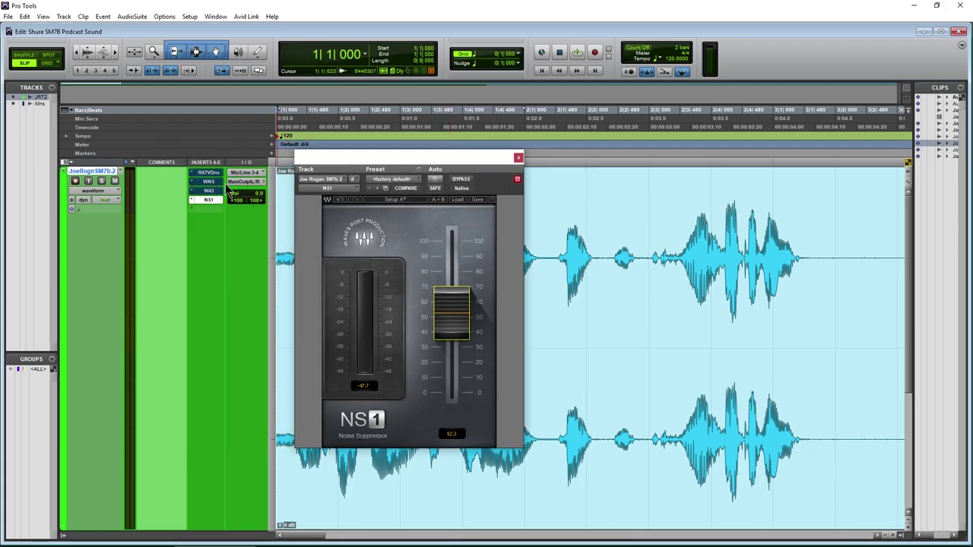
pyautogui.moveTo(440, 167); pyautogui.dragTo(491, 173)
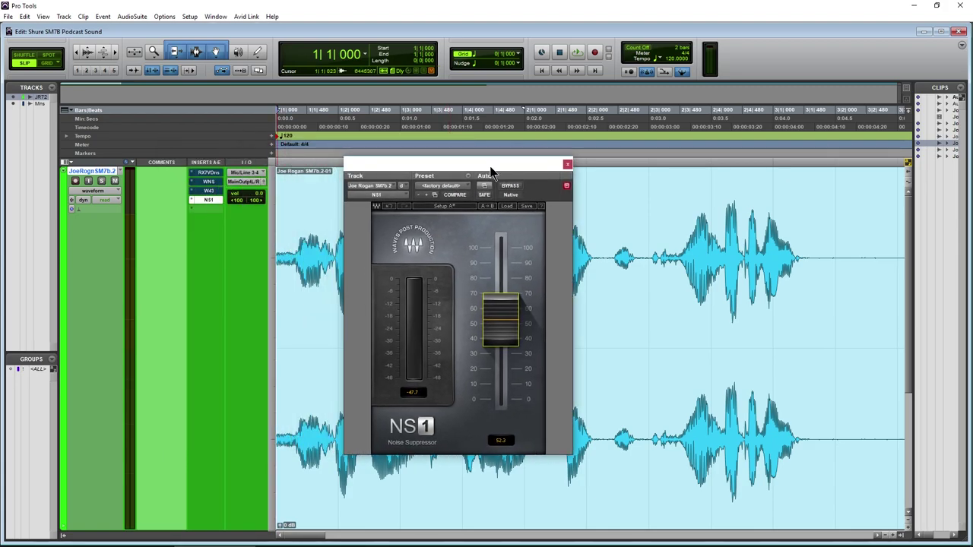
pyautogui.click(77, 54)
pyautogui.click(78, 53)
pyautogui.click(77, 53)
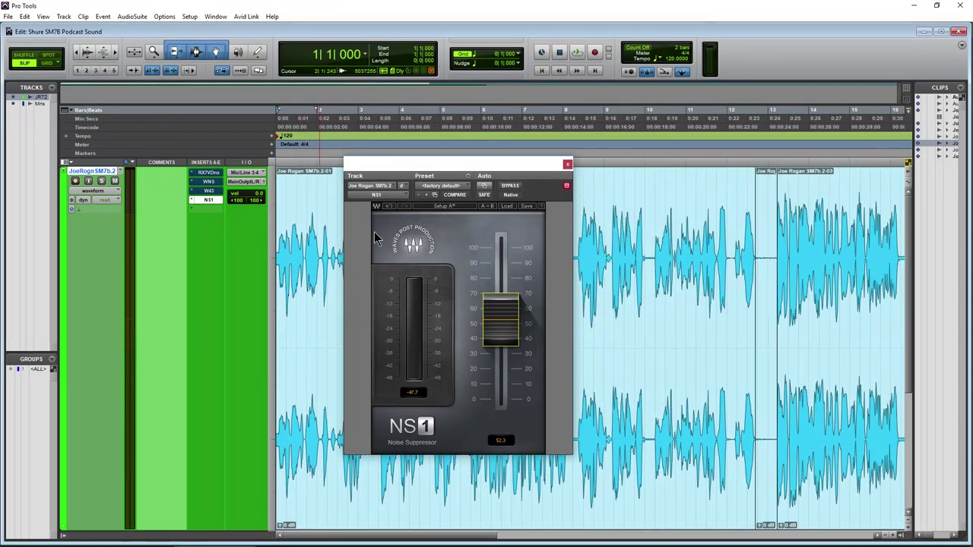
pyautogui.moveTo(431, 167); pyautogui.dragTo(495, 180)
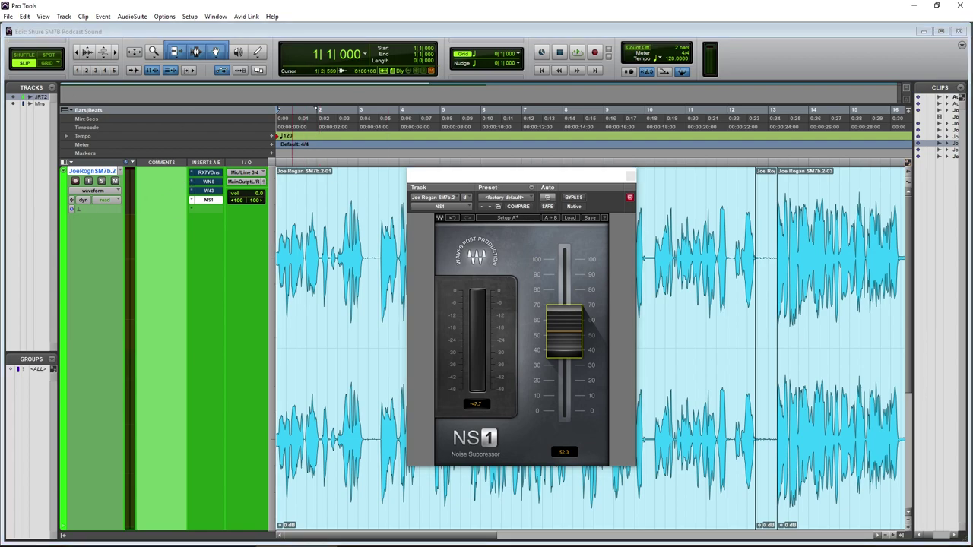
pyautogui.hotkey('alt', 'Tab')
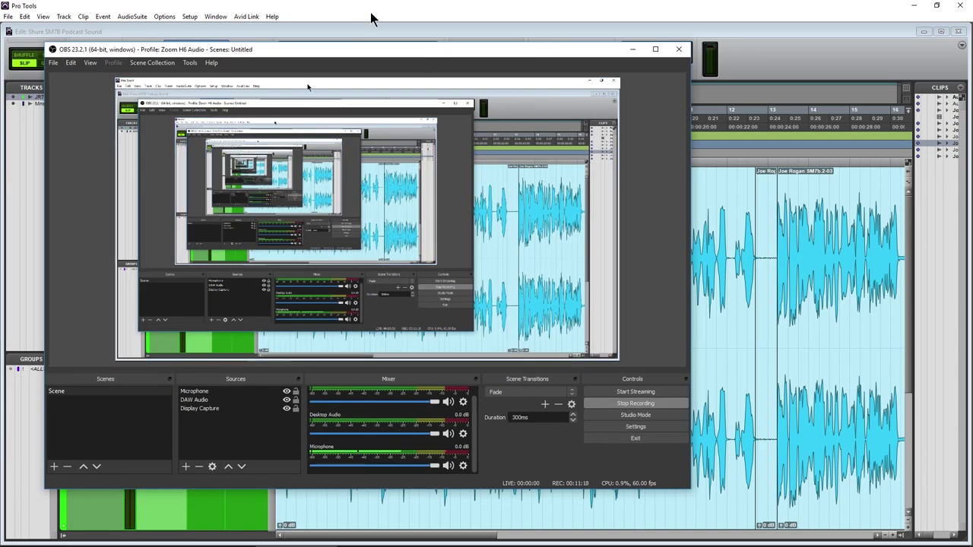
pyautogui.hotkey('alt', 'Tab')
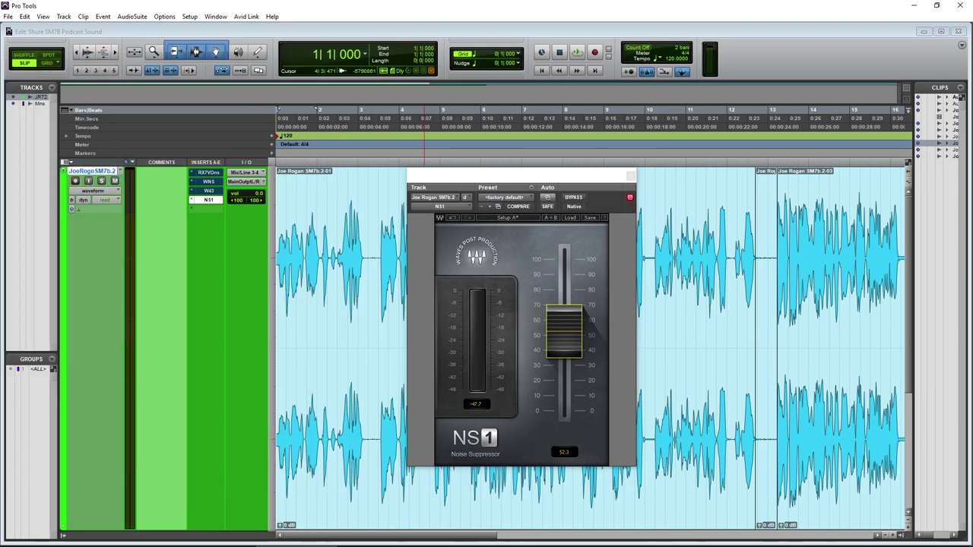
pyautogui.moveTo(566, 181); pyautogui.dragTo(576, 182)
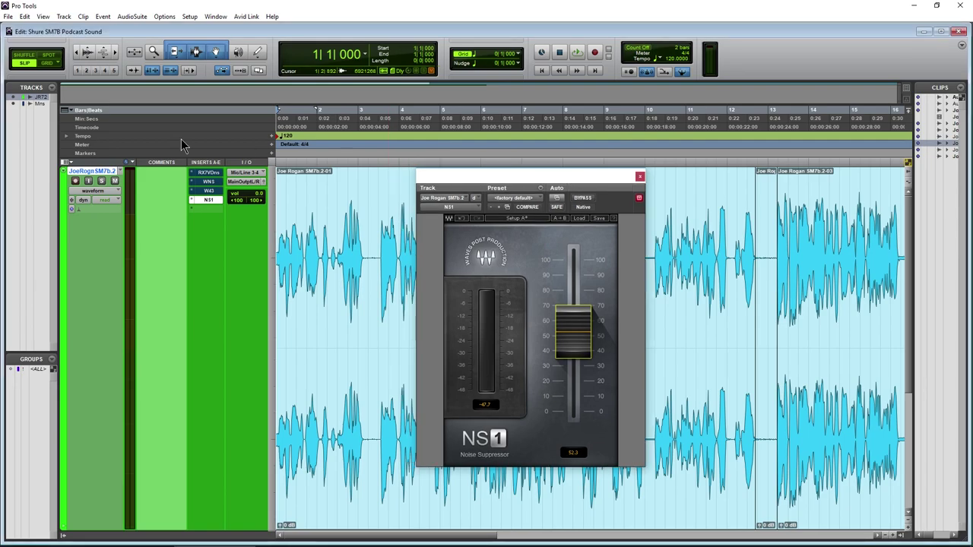
pyautogui.hotkey('alt', 'Tab')
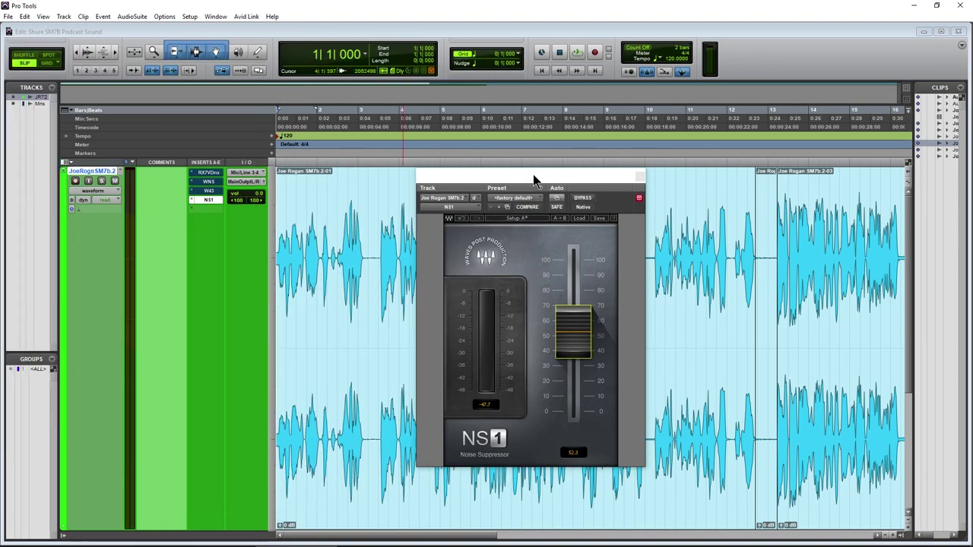
pyautogui.moveTo(534, 181); pyautogui.dragTo(565, 180)
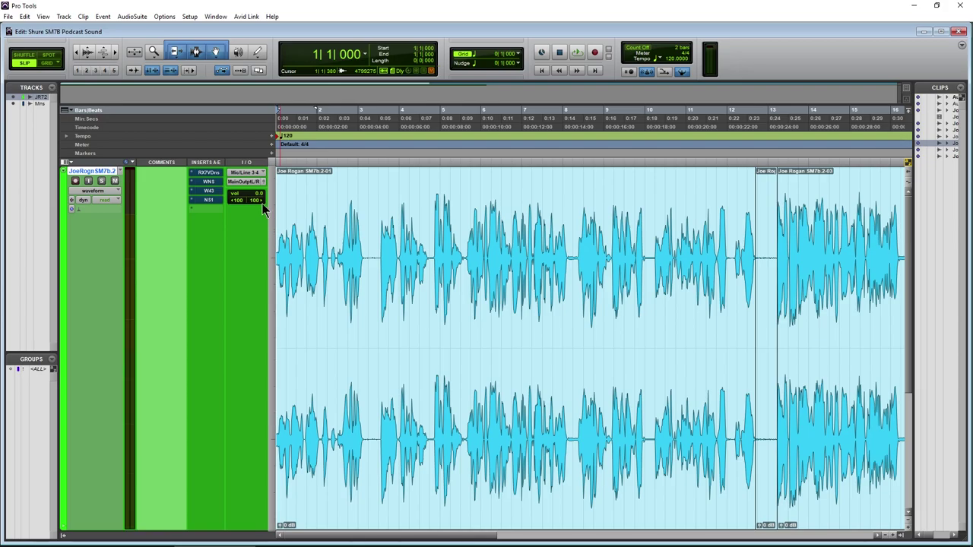
# - Open RX 7 Voice De-noise as an AudioSuite process, with more of the track's clips in view
pyautogui.click(77, 58)
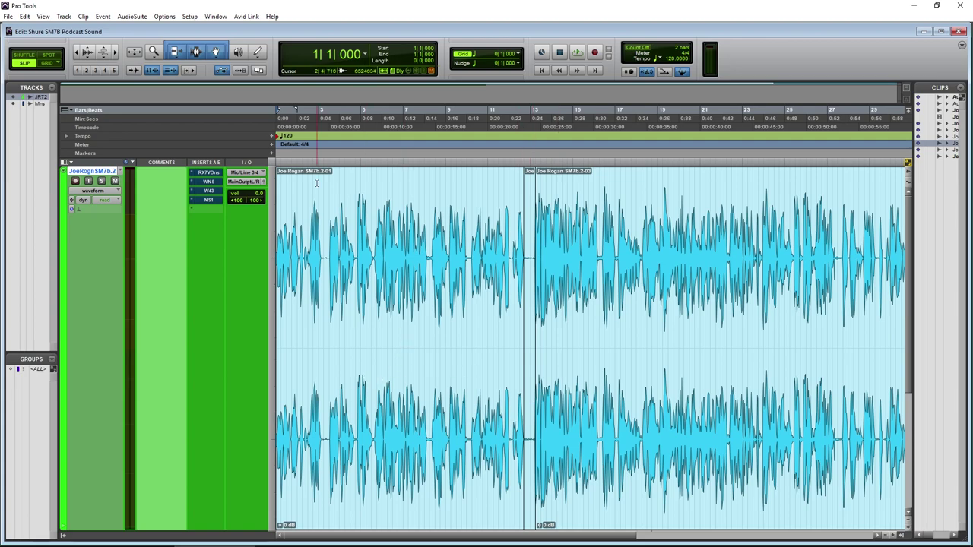
pyautogui.click(131, 16)
pyautogui.moveTo(209, 359)
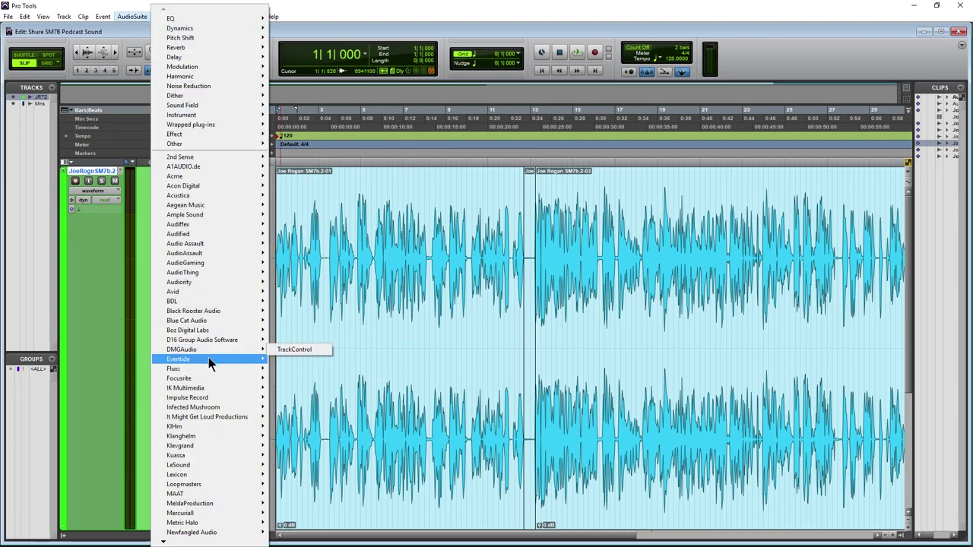
pyautogui.moveTo(172, 523)
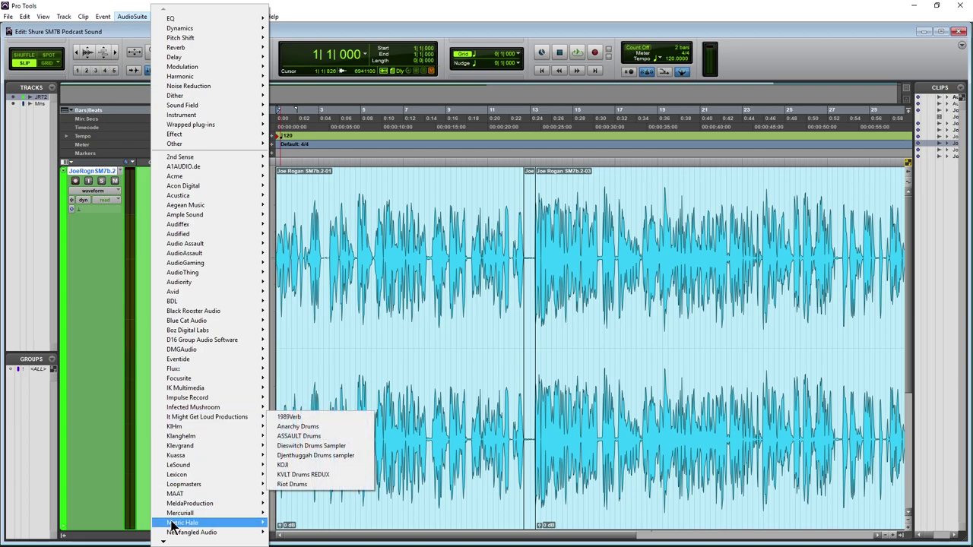
pyautogui.moveTo(162, 542)
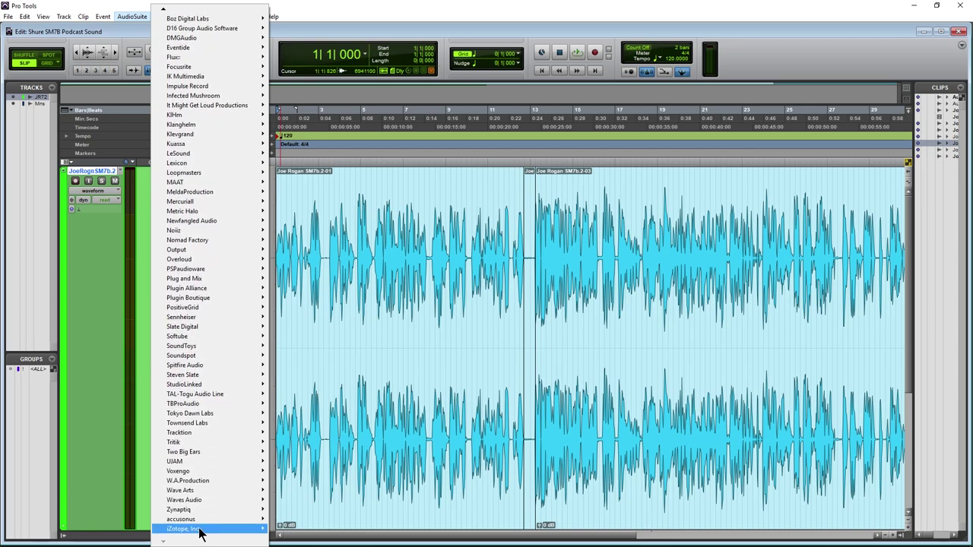
pyautogui.moveTo(200, 534)
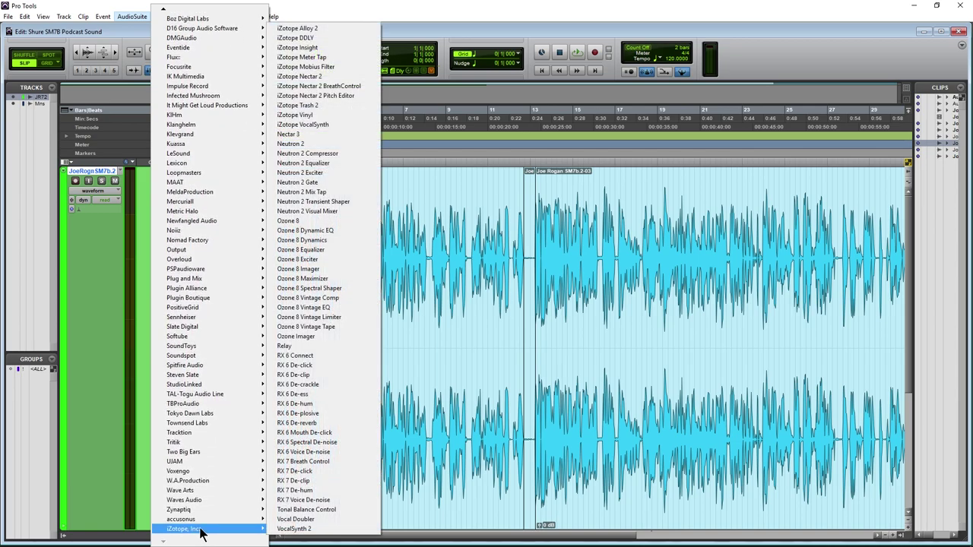
pyautogui.click(334, 501)
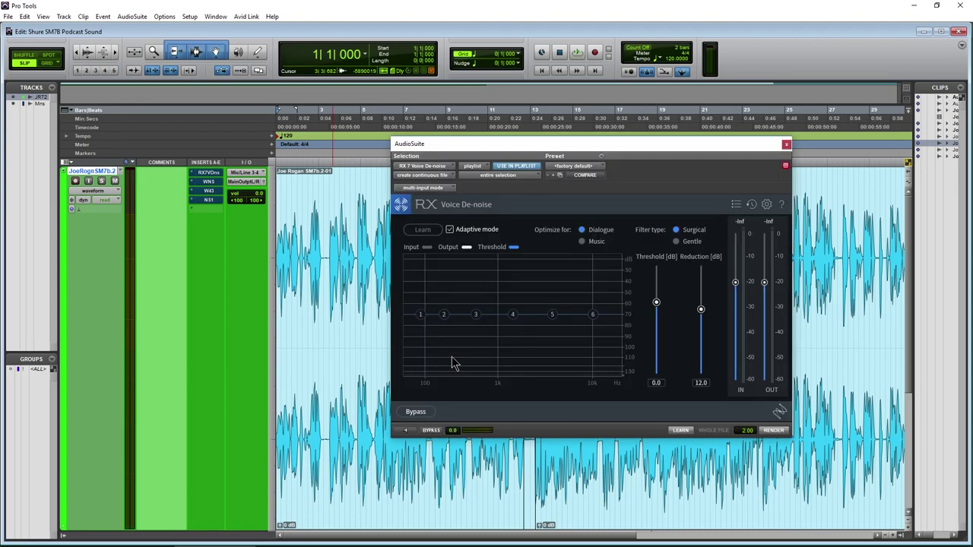
pyautogui.moveTo(647, 149); pyautogui.dragTo(668, 129)
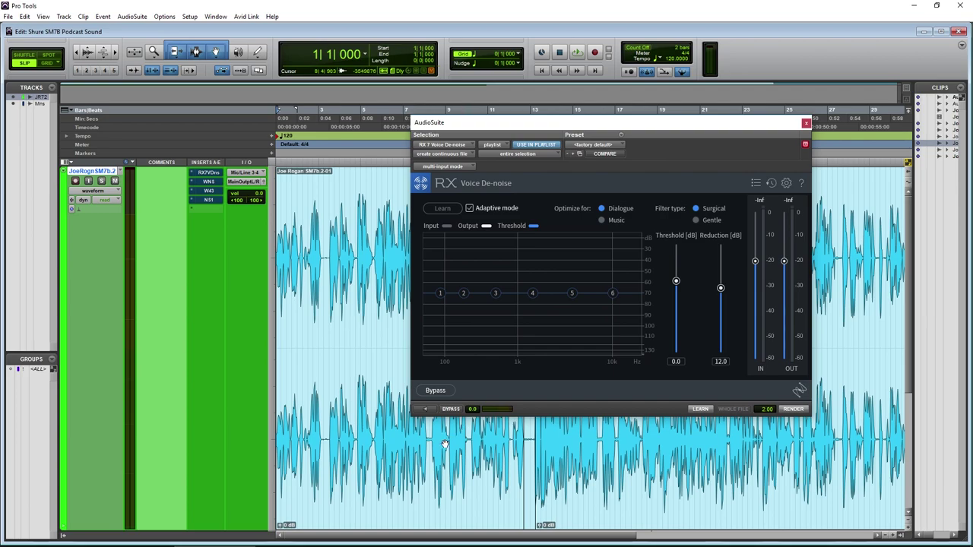
# - Select the first voice clip and preview the AudioSuite Voice De-noise on it, with the window clear of that clip
pyautogui.click(369, 434)
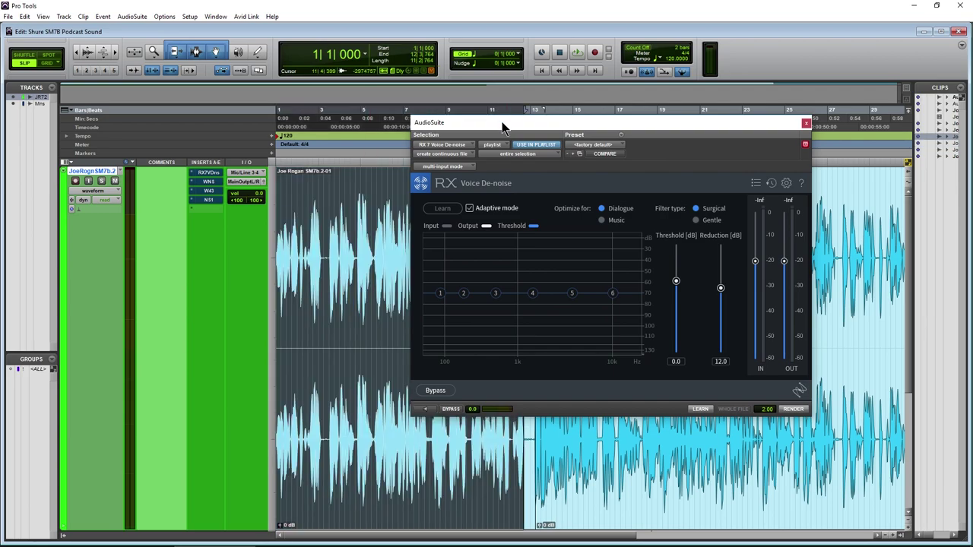
pyautogui.moveTo(504, 129); pyautogui.dragTo(678, 136)
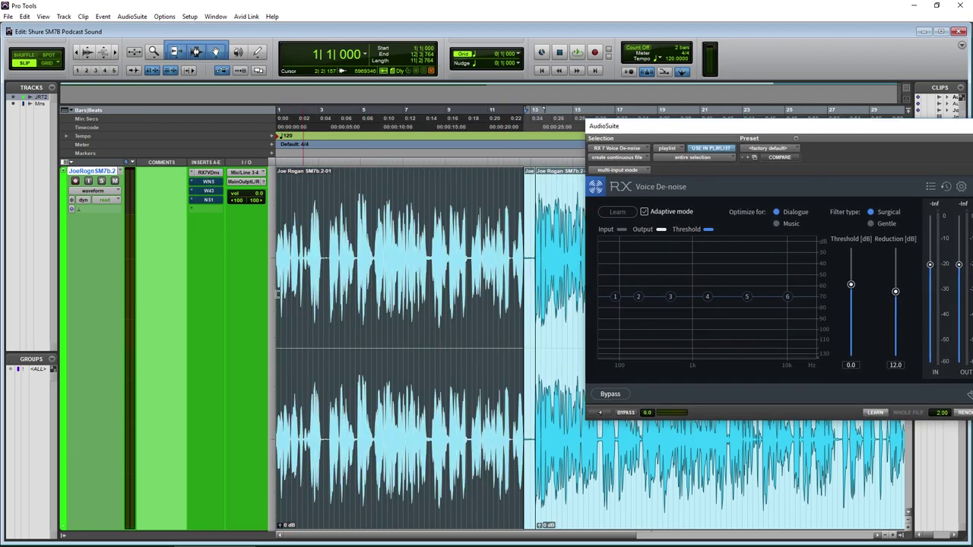
pyautogui.rightClick(337, 366)
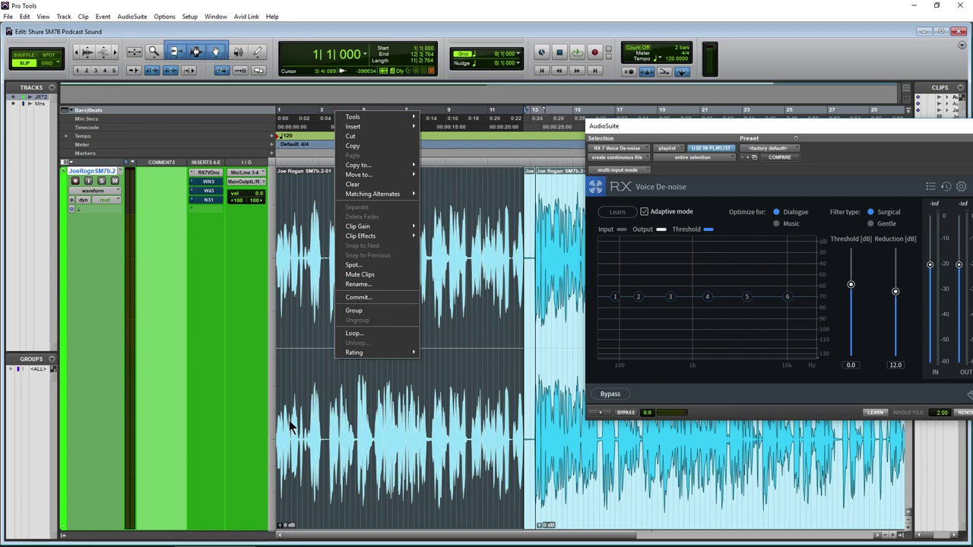
pyautogui.click(232, 396)
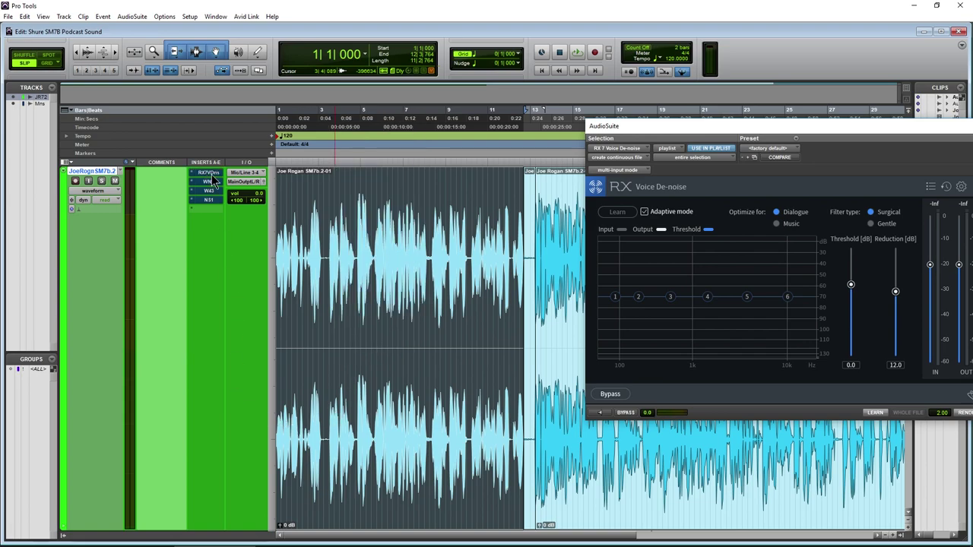
pyautogui.moveTo(764, 126); pyautogui.dragTo(701, 156)
pyautogui.click(559, 448)
pyautogui.moveTo(710, 162); pyautogui.dragTo(600, 155)
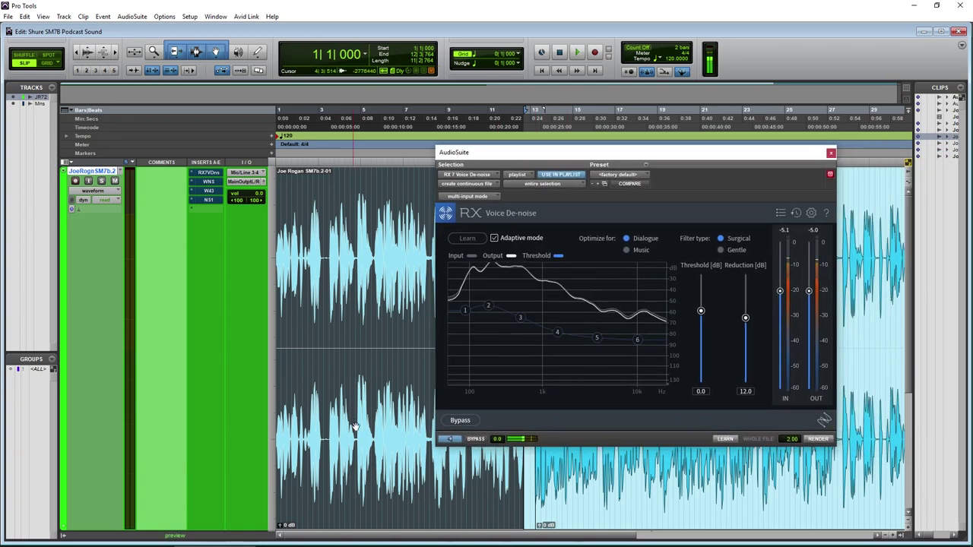
# - Set the Voice De-noise threshold to 2.6 dB and reduction to 14.2 dB during the preview, and compare the result with bypass
pyautogui.moveTo(745, 318)
pyautogui.mouseDown()
pyautogui.moveTo(745, 308)
pyautogui.moveTo(701, 302)
pyautogui.moveTo(747, 314)
pyautogui.mouseUp()
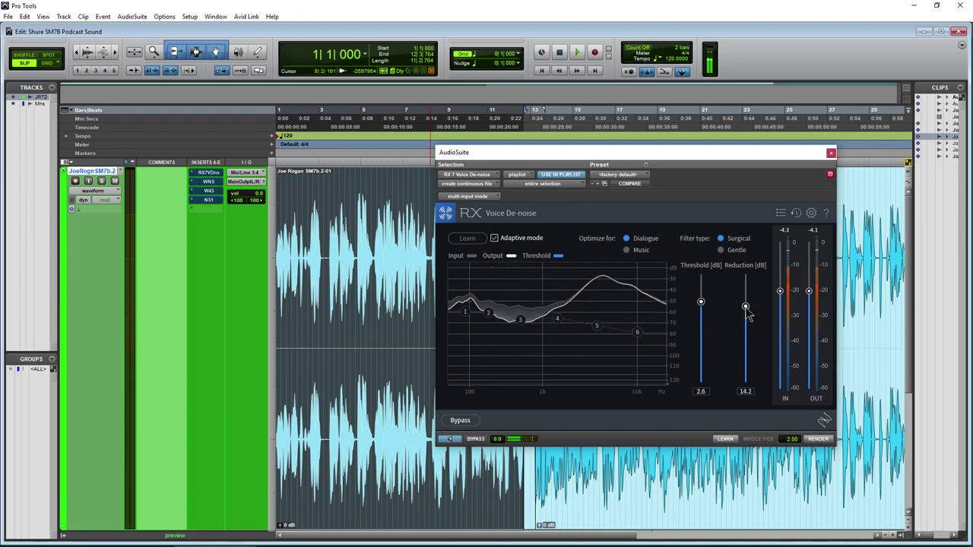
pyautogui.click(461, 420)
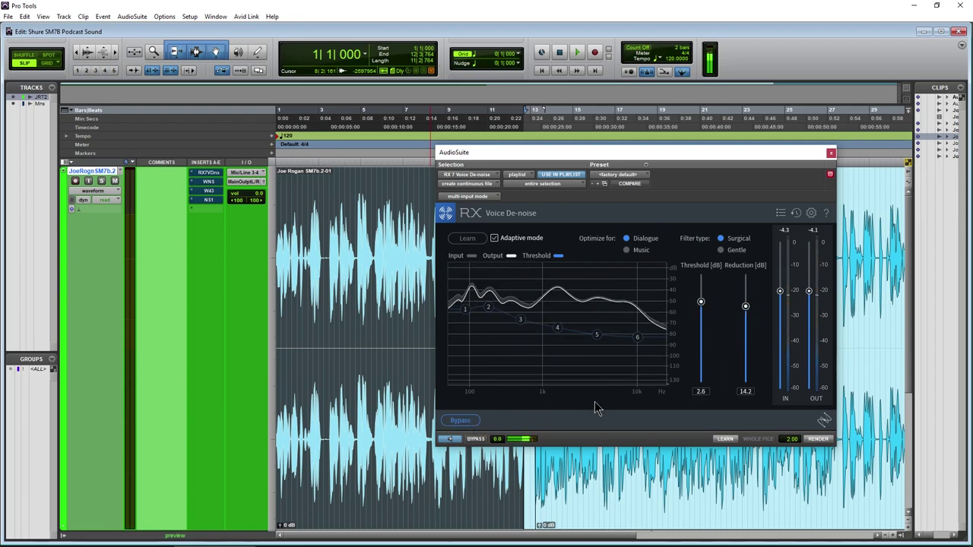
pyautogui.click(469, 423)
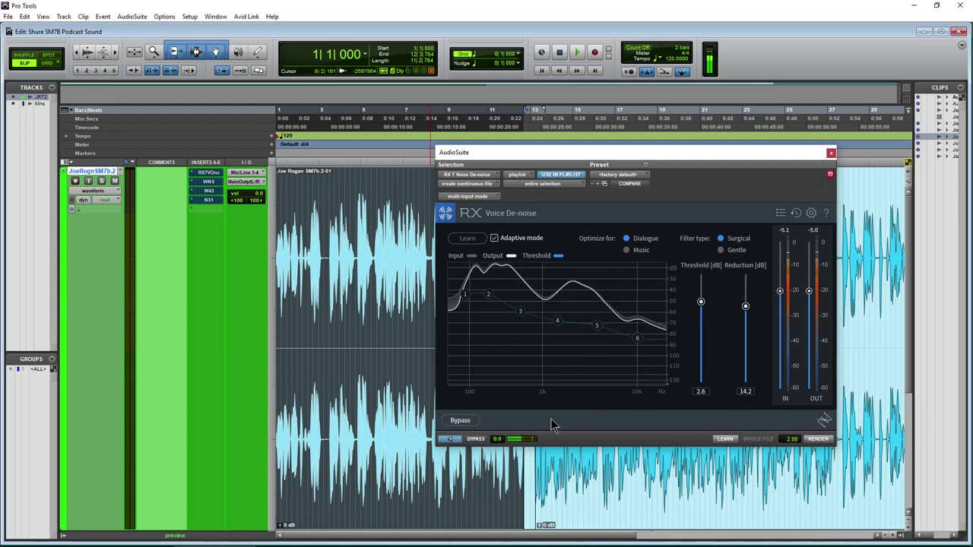
pyautogui.press('space')
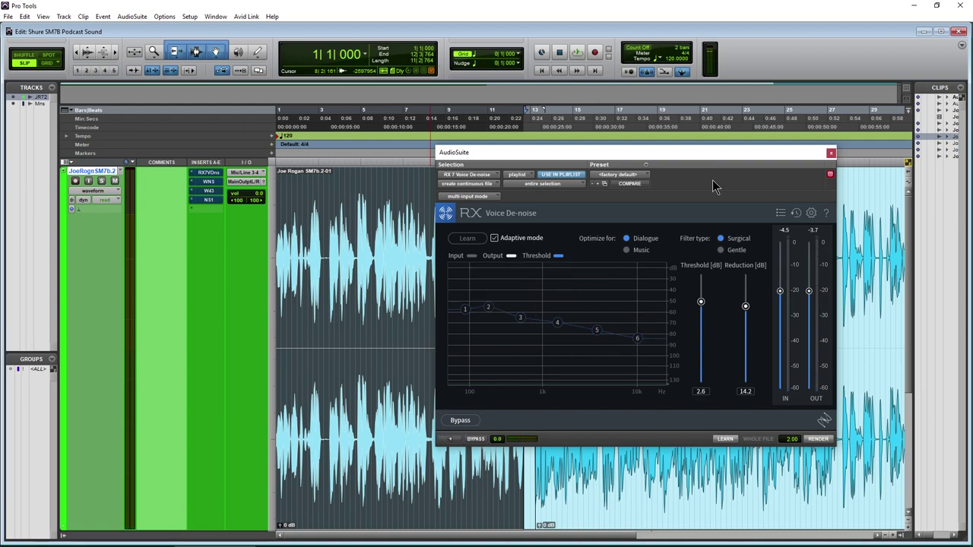
# - Select all the clips on the voice track, render Voice De-noise onto them, and close the AudioSuite window
pyautogui.moveTo(720, 158); pyautogui.dragTo(200, 188)
pyautogui.click(307, 181)
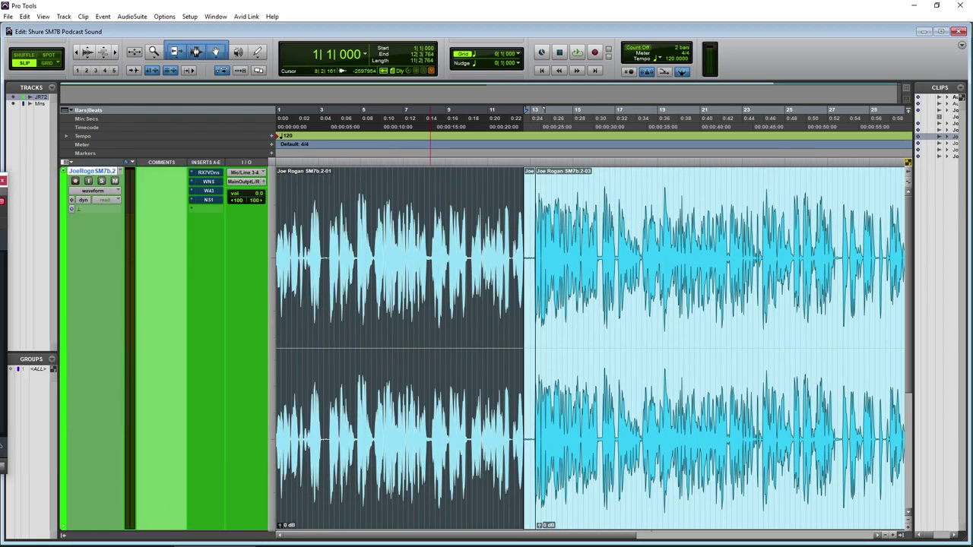
pyautogui.click(667, 493)
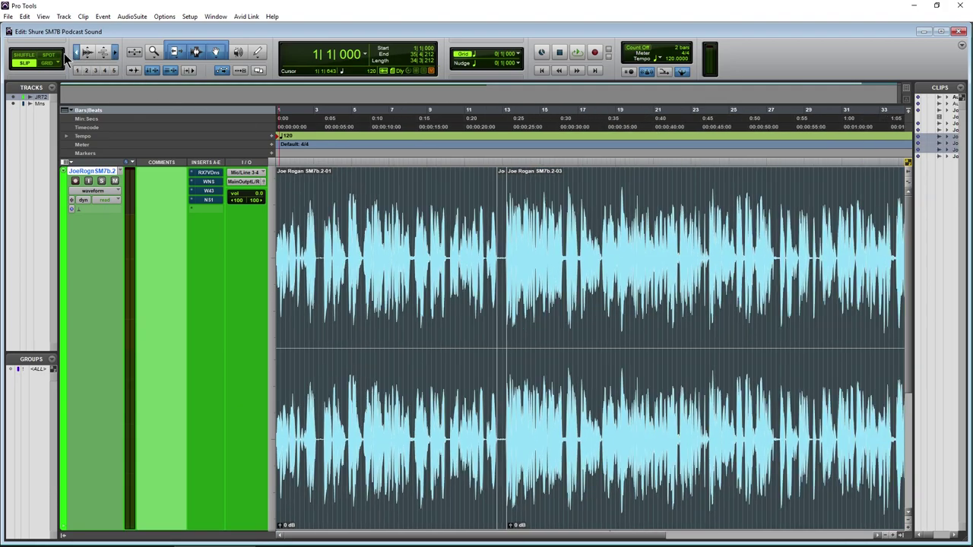
pyautogui.hotkey('ctrl', '[')
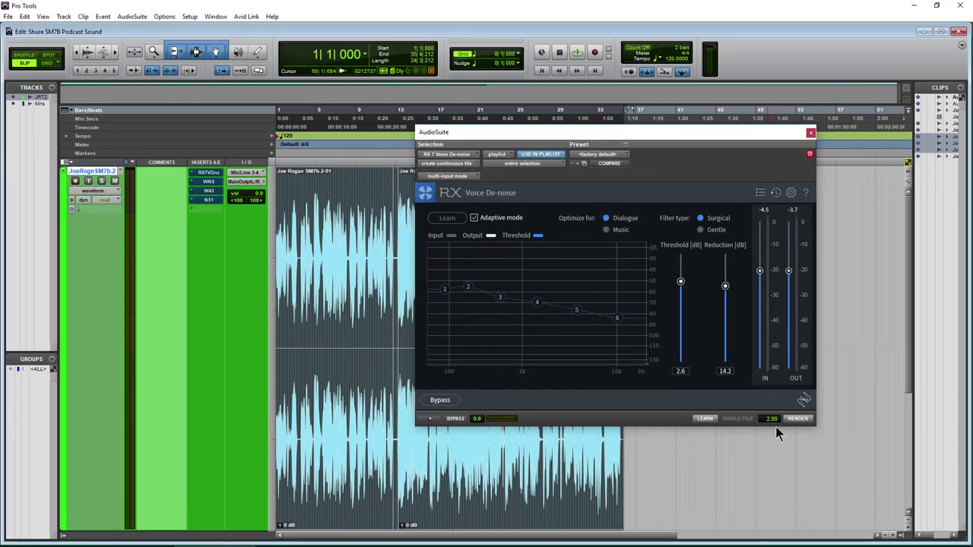
pyautogui.click(790, 421)
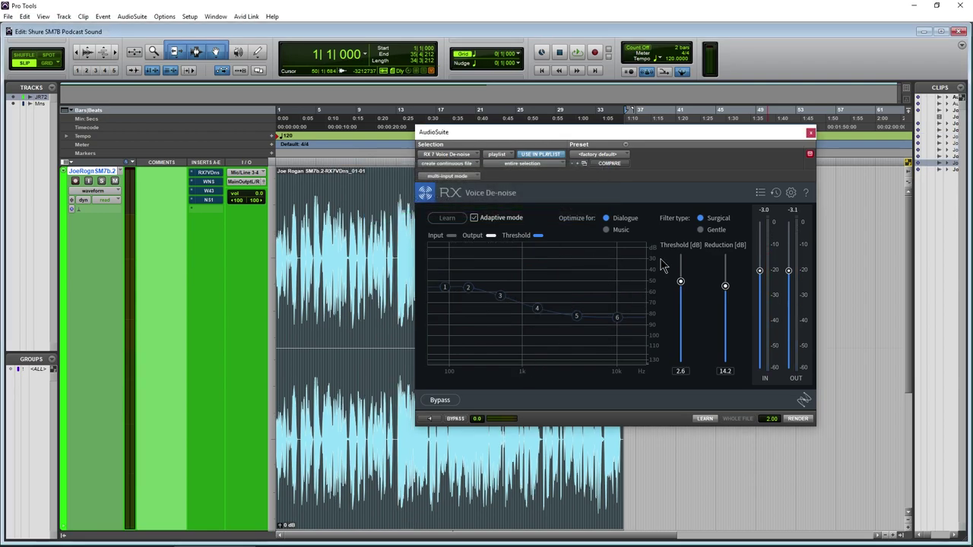
pyautogui.moveTo(737, 139); pyautogui.dragTo(780, 148)
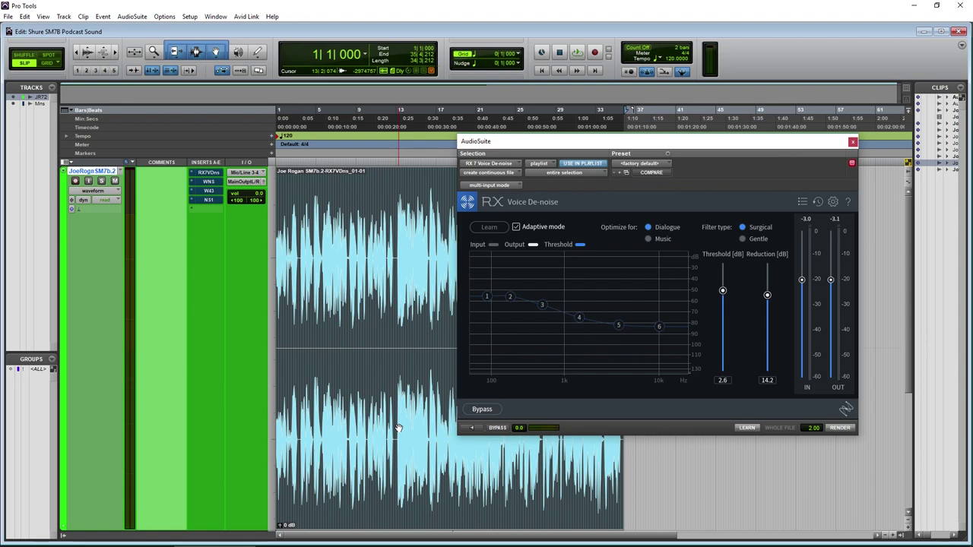
pyautogui.click(852, 141)
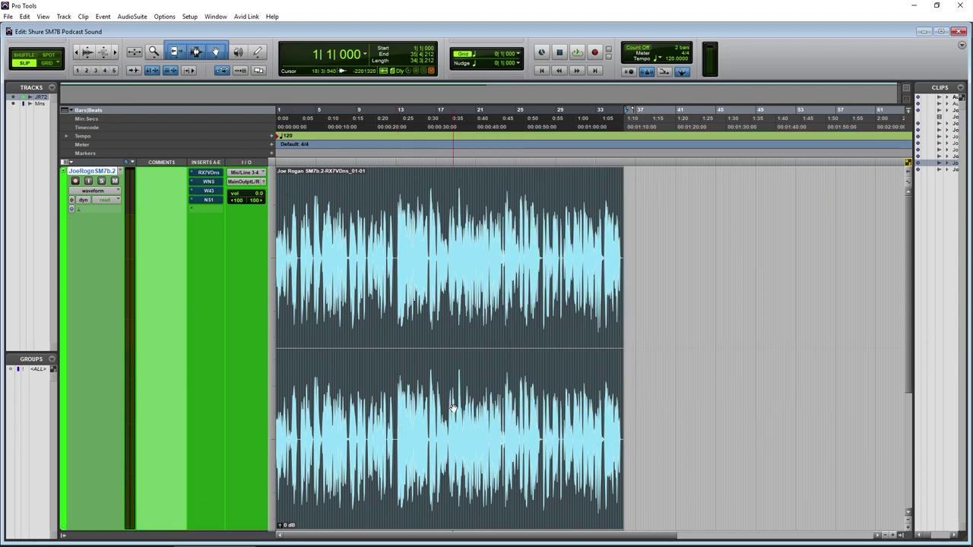
# - Play the silent gap near 0:23.5 between the two voice passages and separate it into its own clip
pyautogui.click(385, 257)
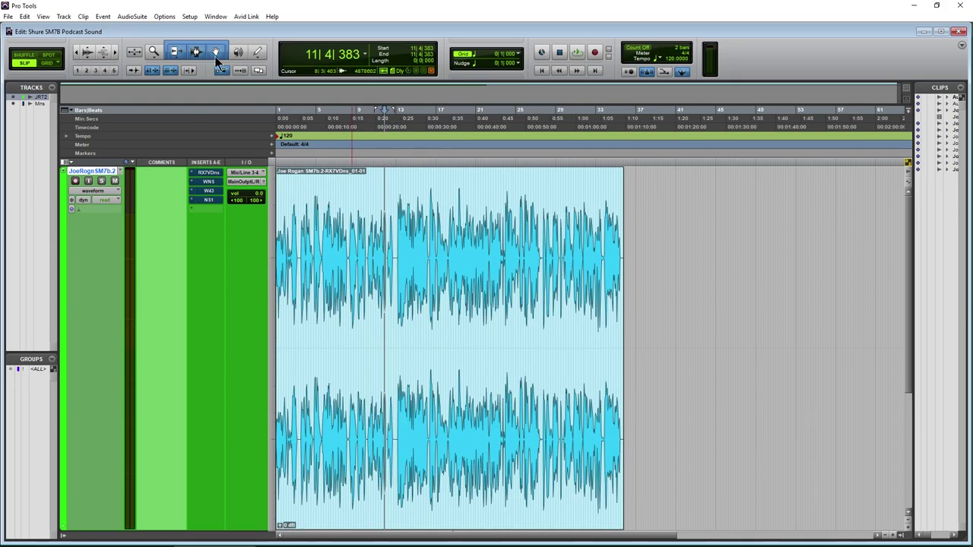
pyautogui.click(115, 51)
pyautogui.hotkey('ctrl', ']')
pyautogui.hotkey('ctrl', ']')
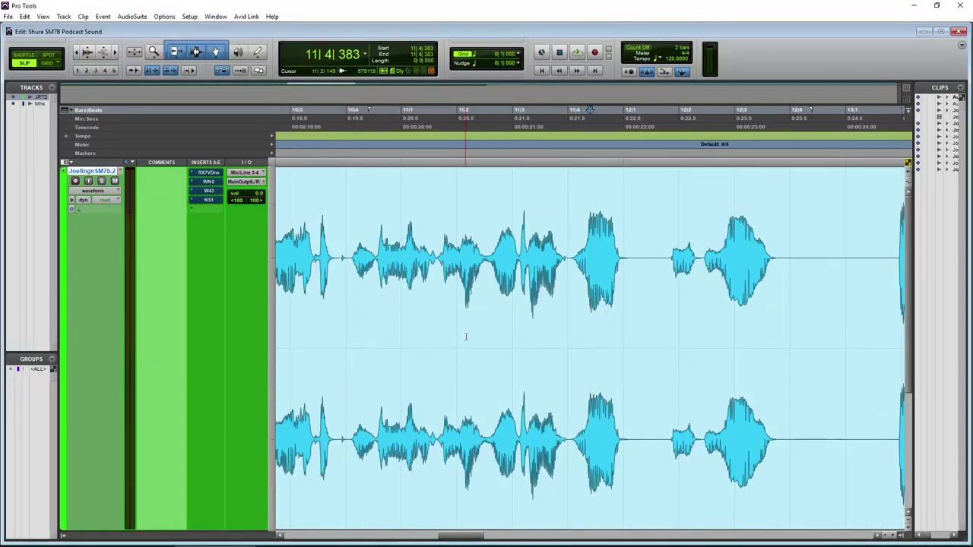
pyautogui.hscroll(5, 466, 333)
pyautogui.moveTo(491, 257); pyautogui.dragTo(604, 259)
pyautogui.press('space')
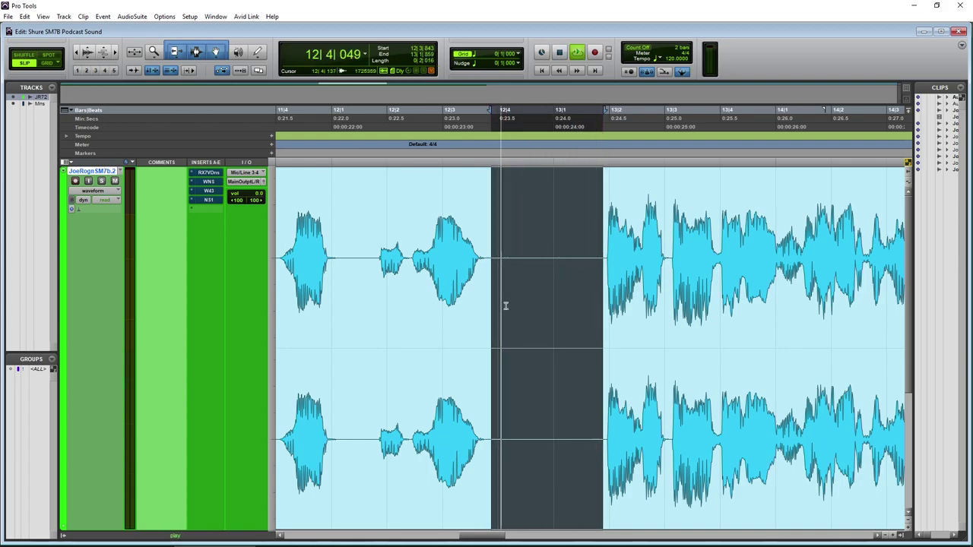
pyautogui.hotkey('ctrl', 'e')
pyautogui.click(303, 349)
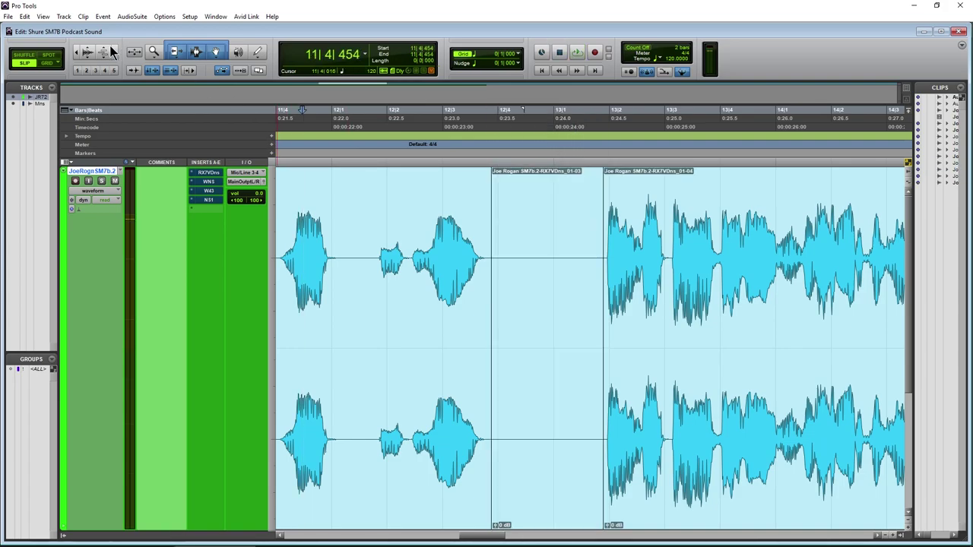
pyautogui.click(79, 51)
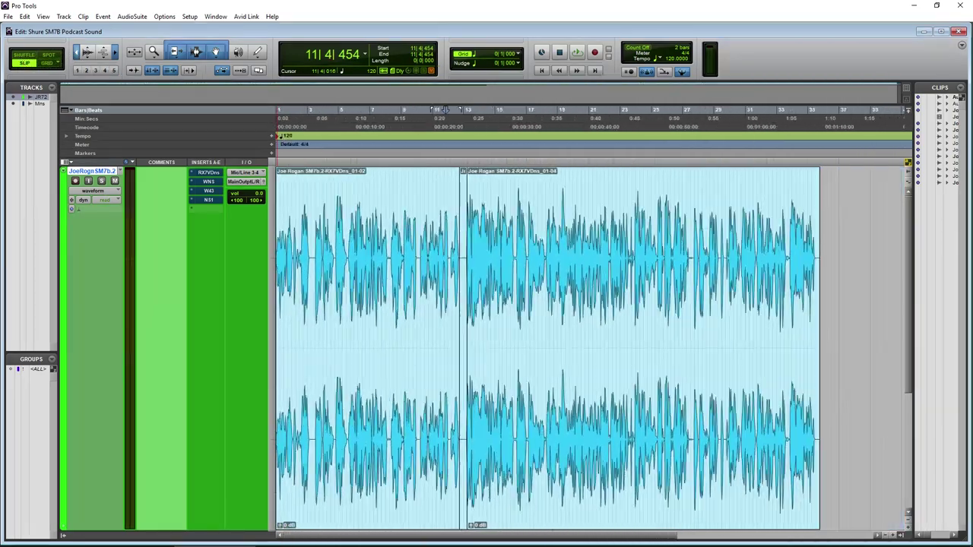
pyautogui.scroll(-2, 445, 110)
pyautogui.scroll(4, 456, 110)
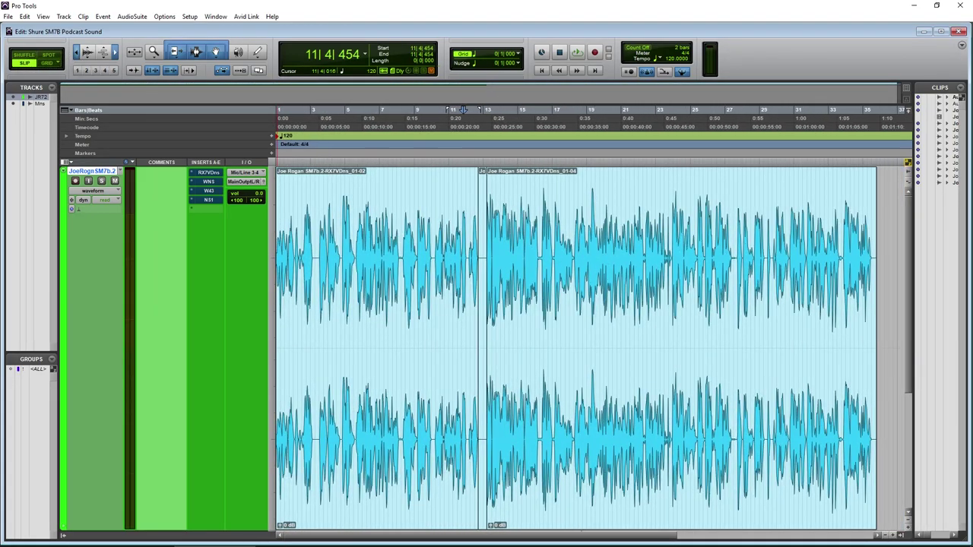
pyautogui.scroll(1, 463, 110)
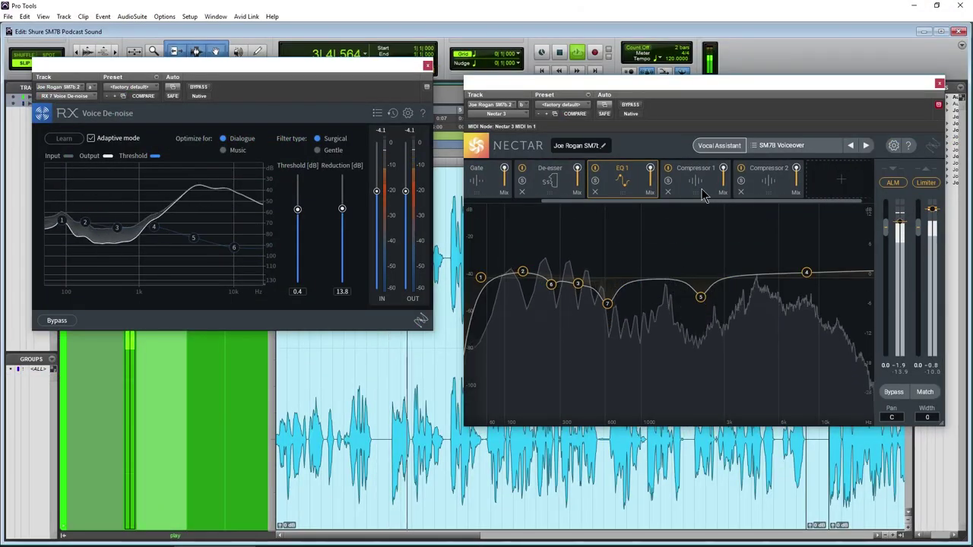
# - Examine the Compressor 1, Compressor 2 and EQ 1 modules of Nectar 3 during playback
pyautogui.click(703, 194)
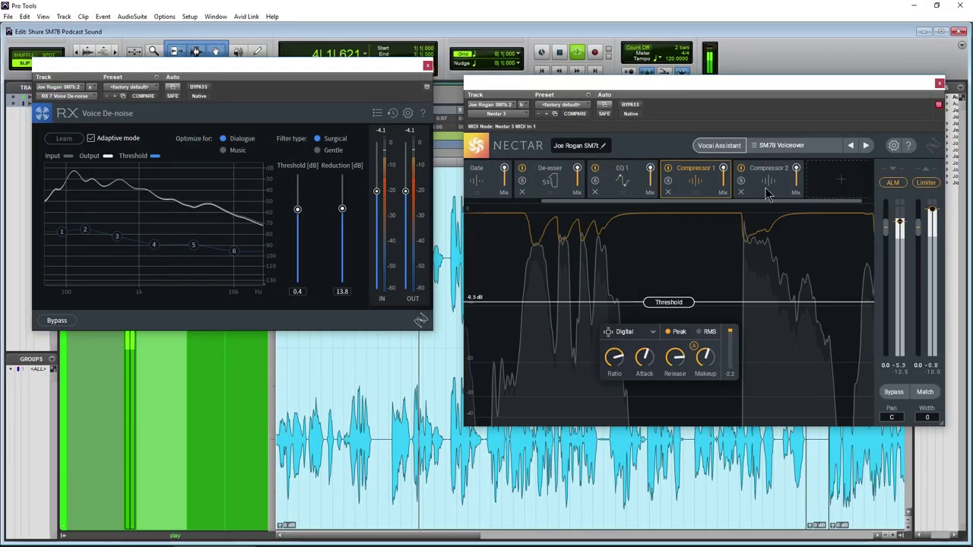
pyautogui.click(749, 186)
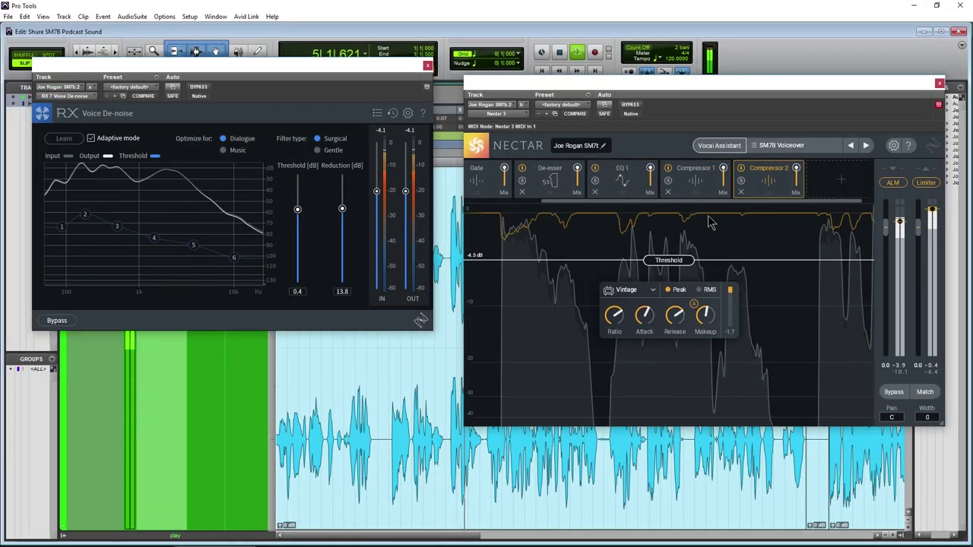
pyautogui.click(622, 180)
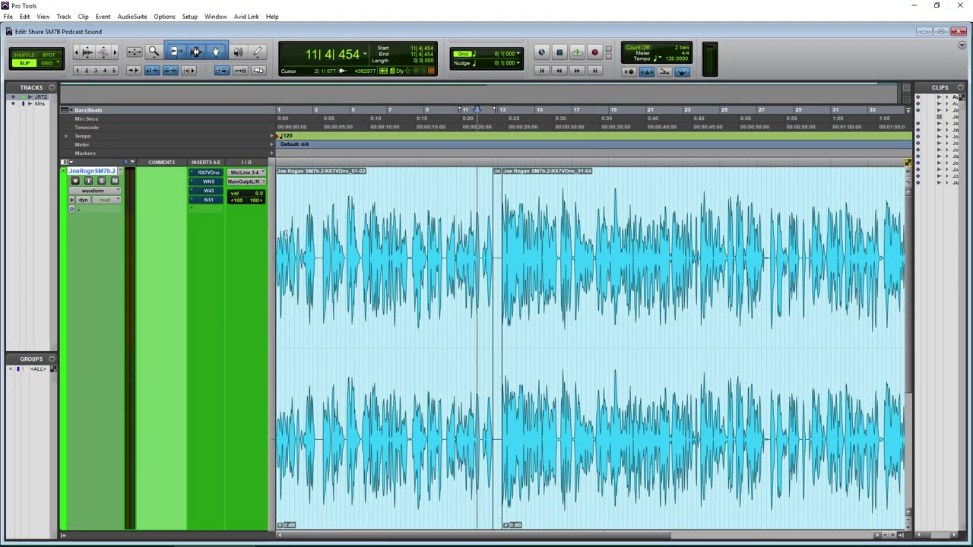
# - Open the track's RX 7 Voice De-noise insert, take it out of bypass and move its window higher
pyautogui.click(209, 174)
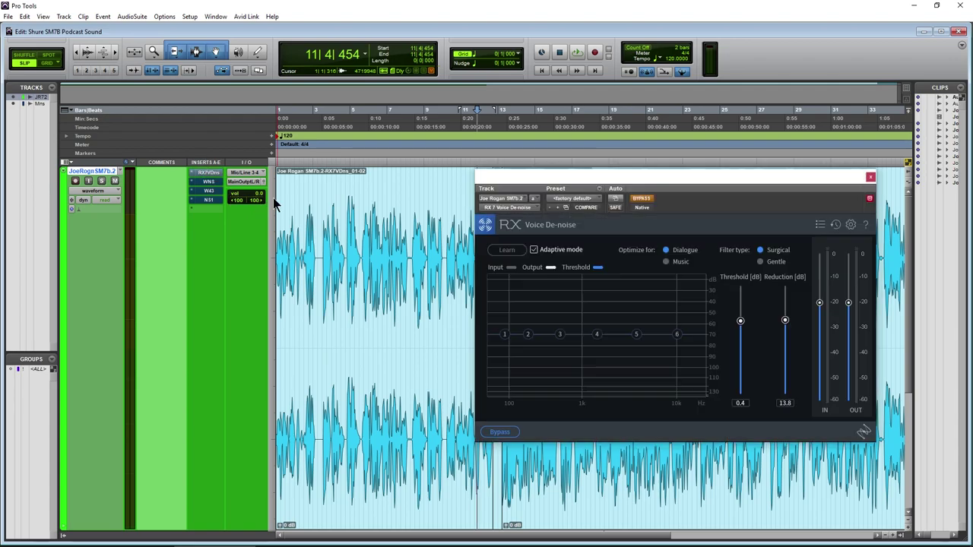
pyautogui.click(642, 199)
pyautogui.moveTo(758, 185); pyautogui.dragTo(758, 134)
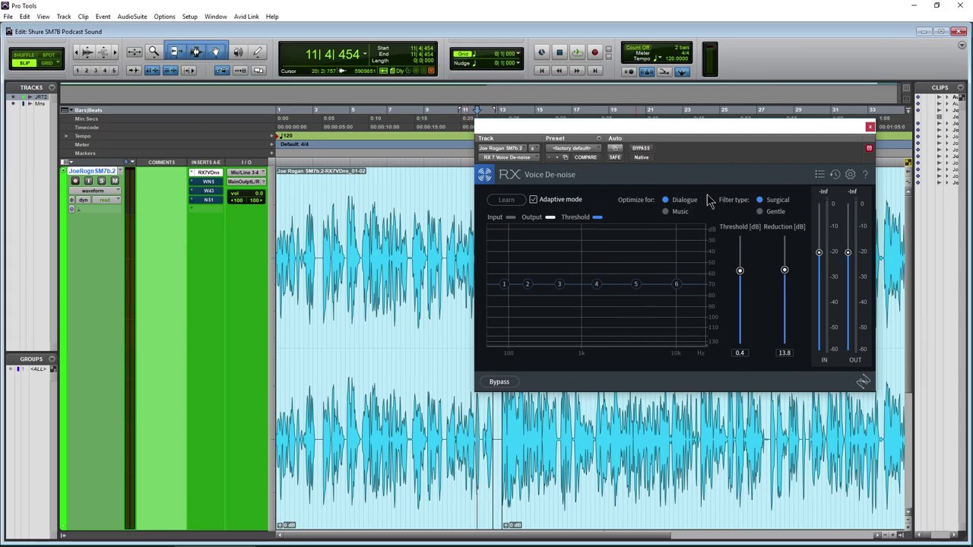